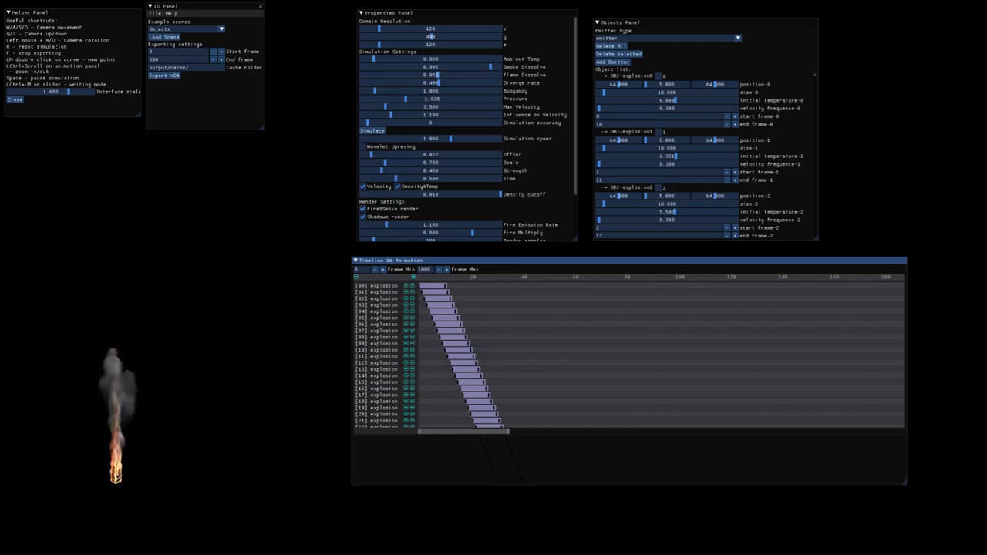
Restart the simulation and delete all existing explosion emitters from the scene
mouse_move(586, 260)
left_mouse_down()
mouse_move(571, 281)
mouse_move(590, 266)
left_mouse_up()
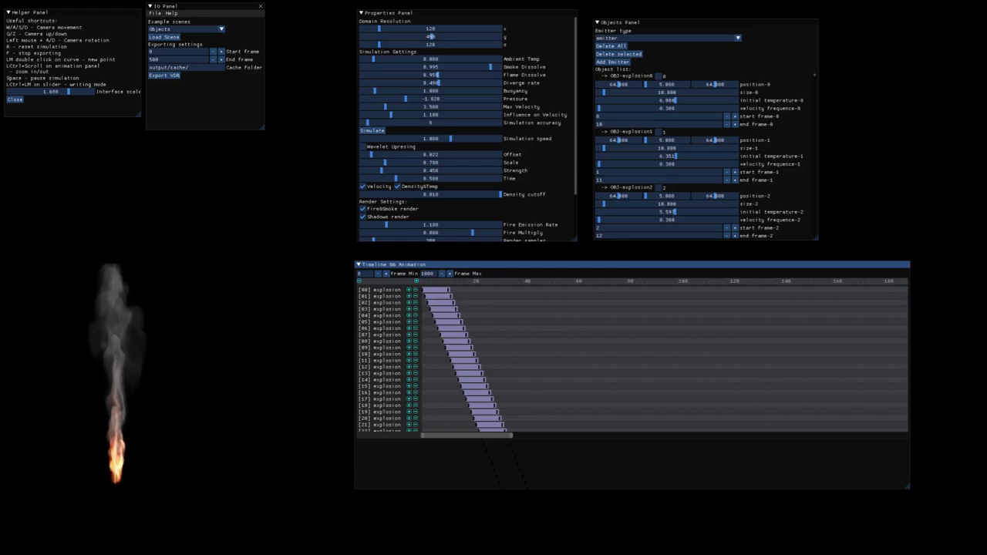
scroll(590, 340, "down", 18)
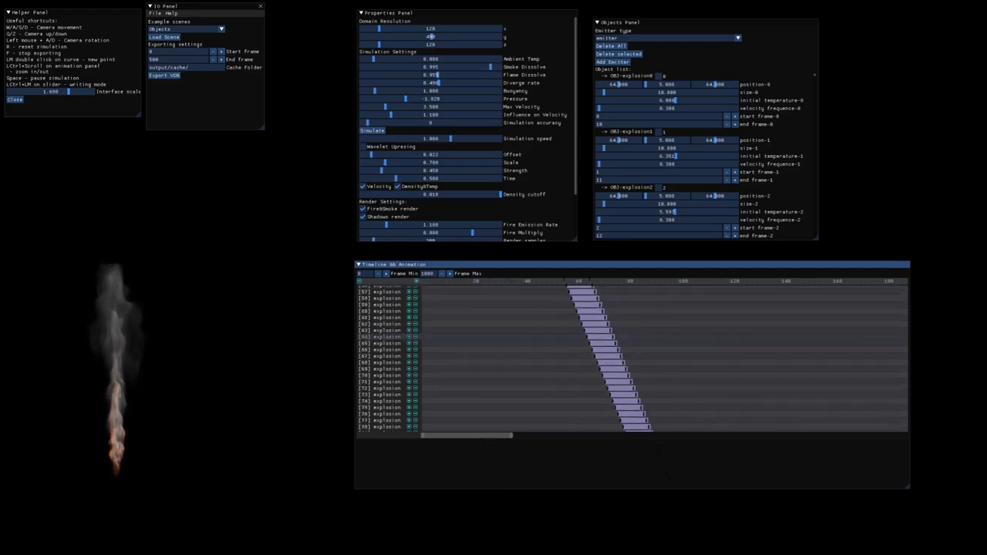
key("r")
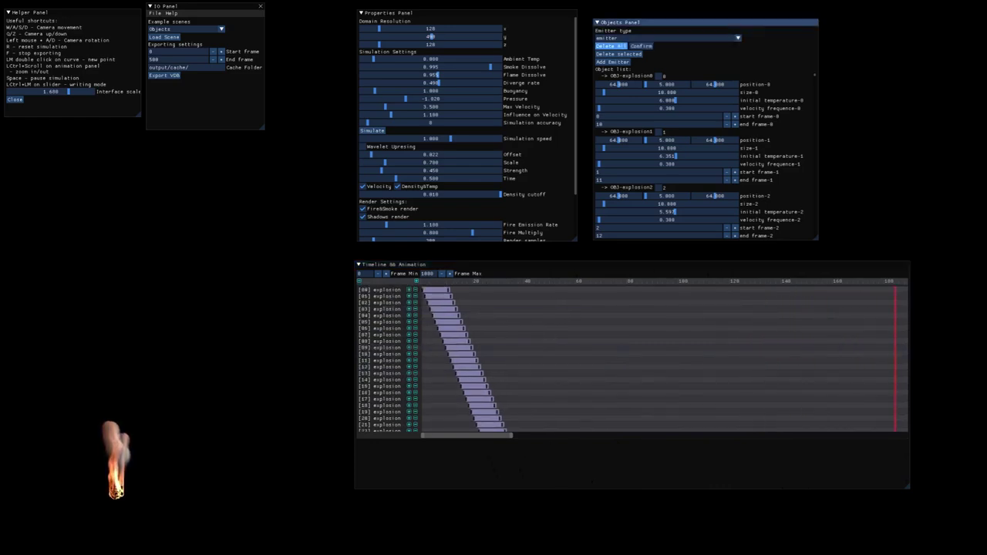
left_click(611, 46)
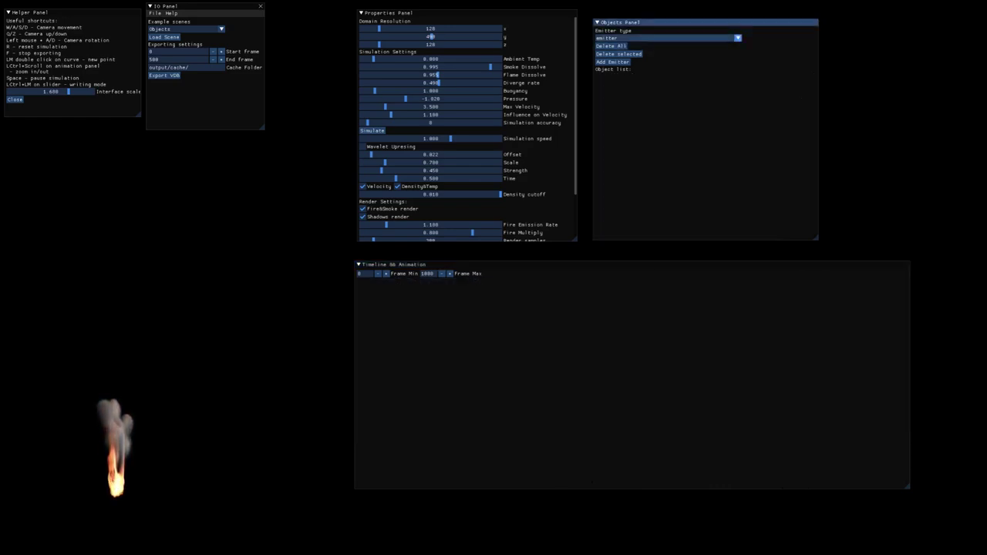
Add one explosion emitter, set its size to 30 and restart the simulation
left_click(663, 38)
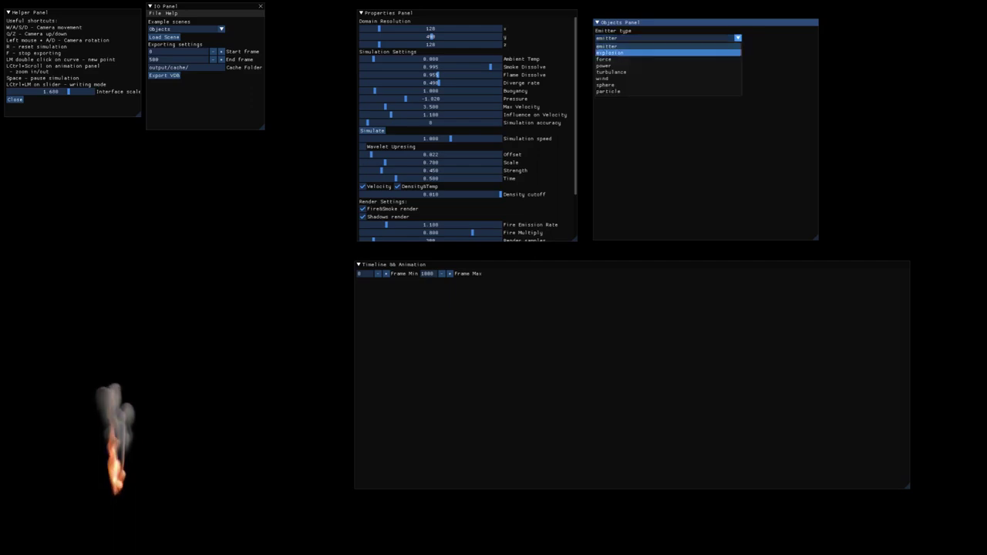
left_click(617, 50)
left_click(614, 62)
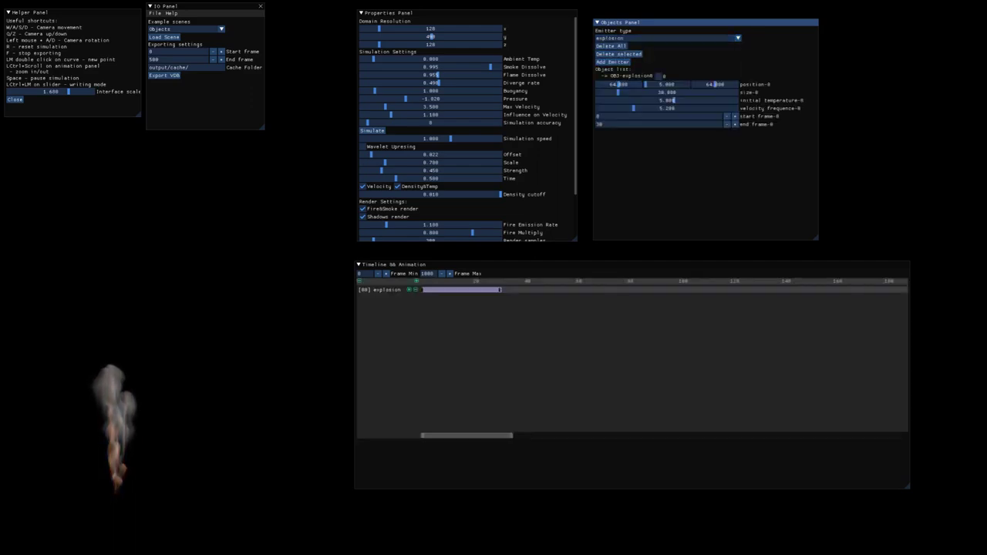
left_click_drag(603, 92, 618, 93)
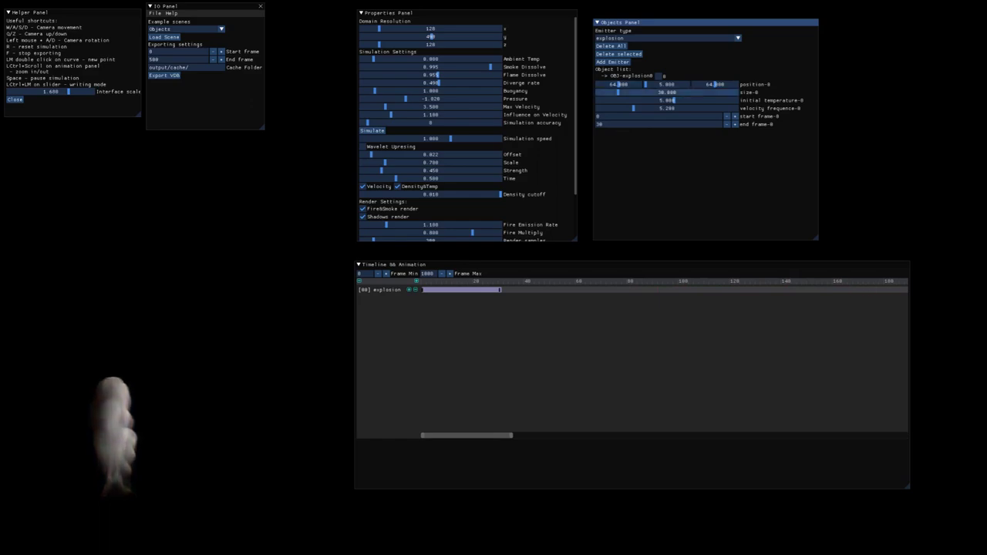
key("r")
mouse_move(618, 93)
left_mouse_down()
mouse_move(603, 93)
mouse_move(618, 92)
left_mouse_up()
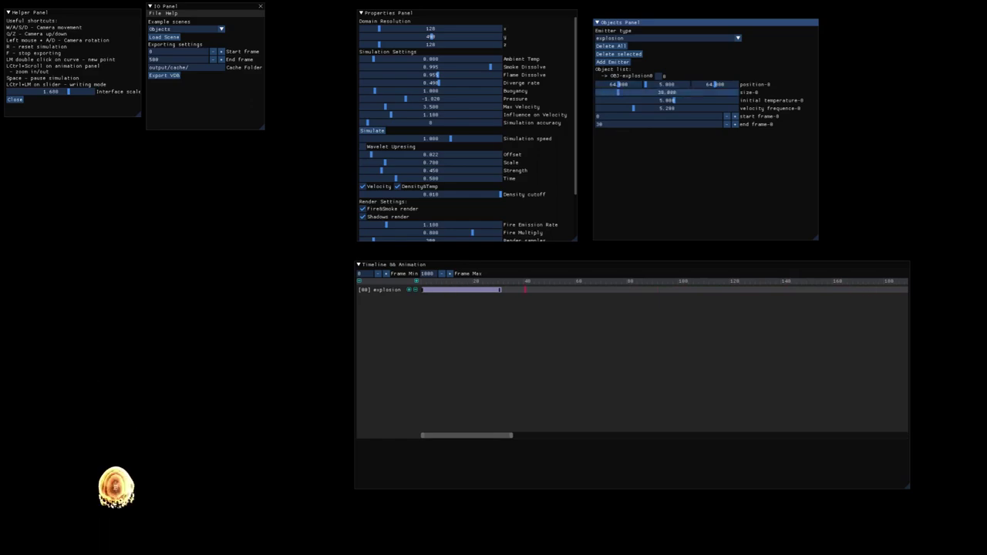
Expand the explosion's timeline track, add scale curve points near frames 16, 37 and 70, and replay the simulation
left_click(461, 291)
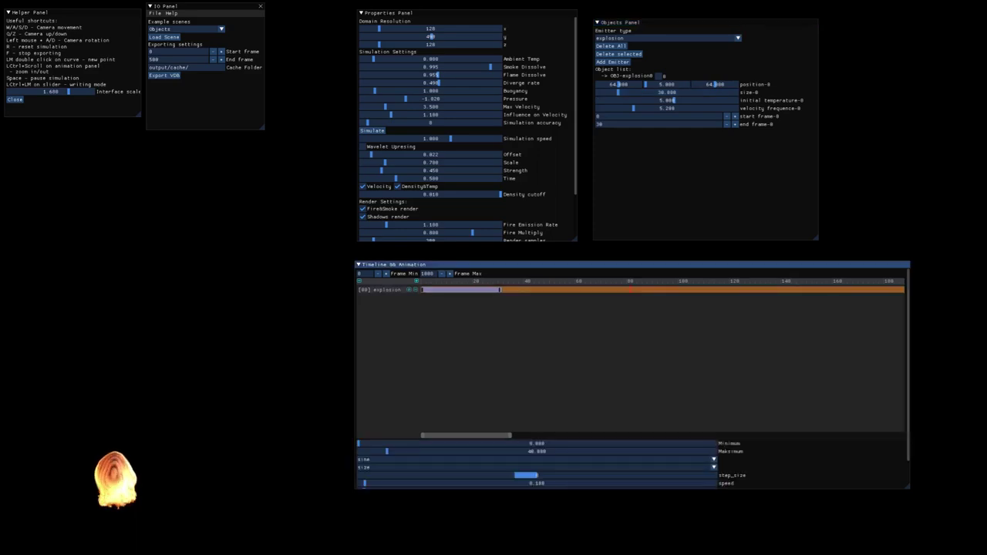
double_click(461, 290)
key("space")
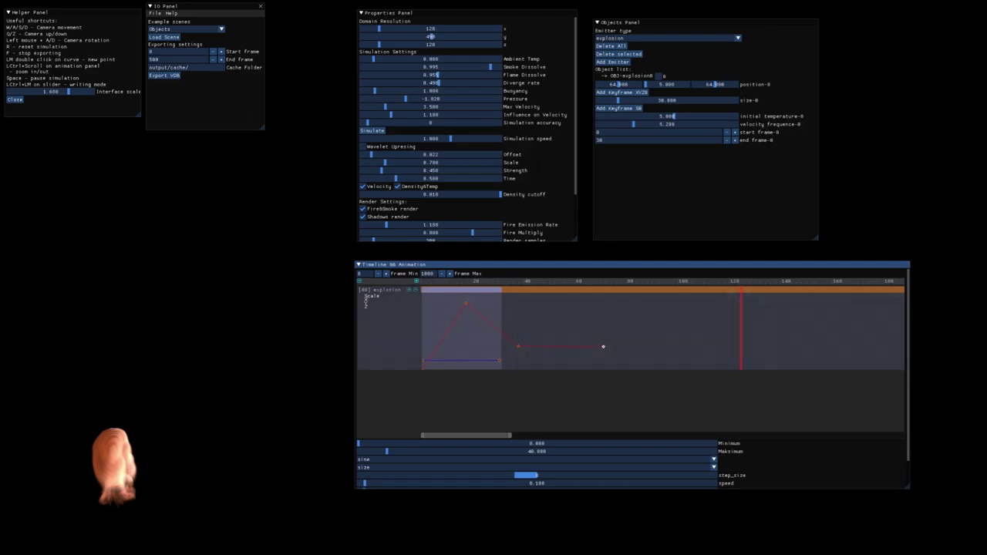
key("r")
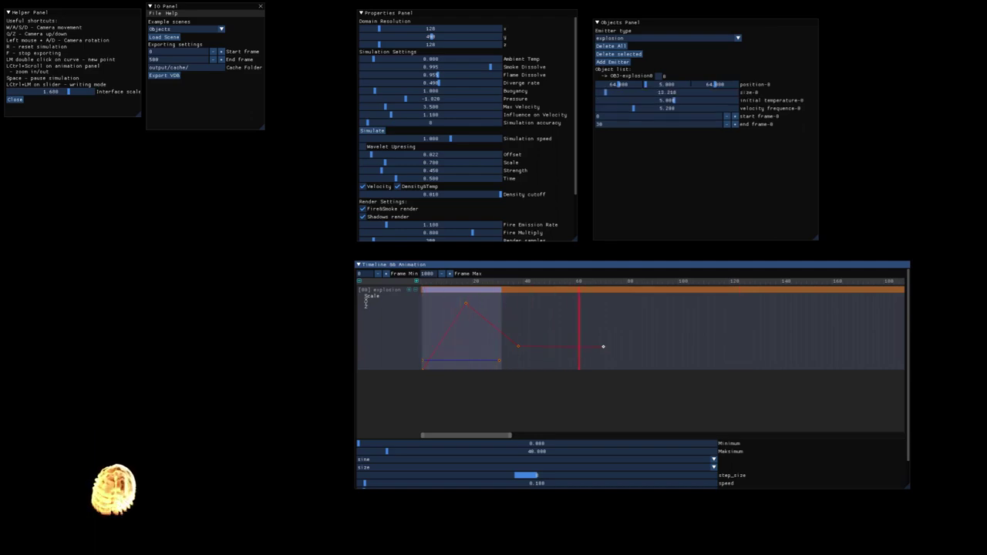
key("space")
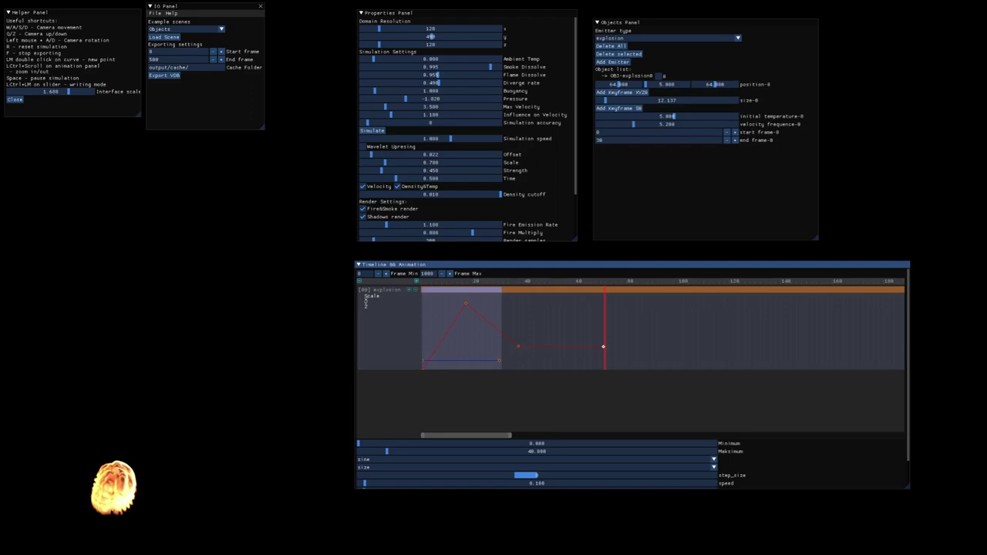
Examine the explosion's animation curves and their channels at different value ranges and frame ranges
scroll(540, 342, "down", 1)
scroll(540, 342, "up", 5)
left_click(365, 302)
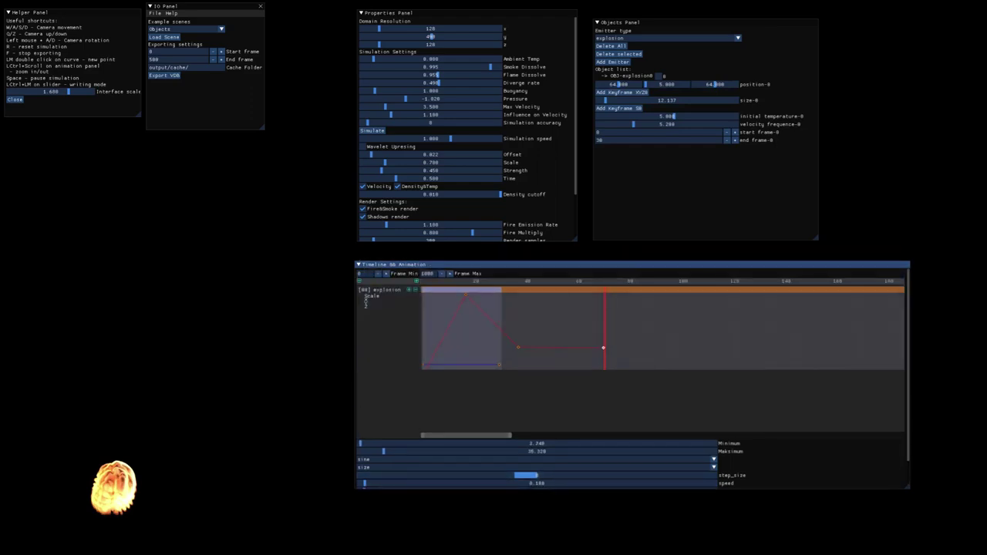
left_click(365, 303)
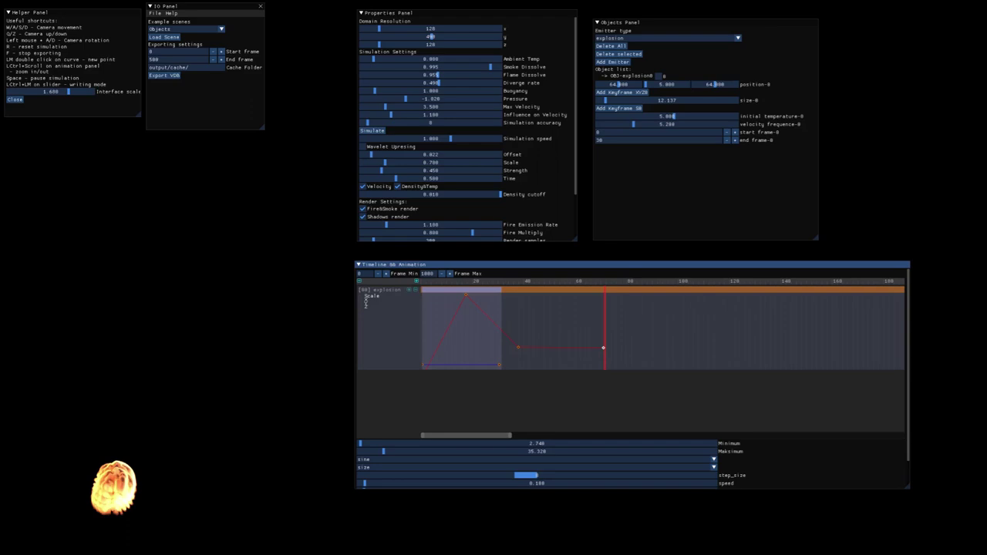
scroll(366, 302, "down", 6, "ctrl")
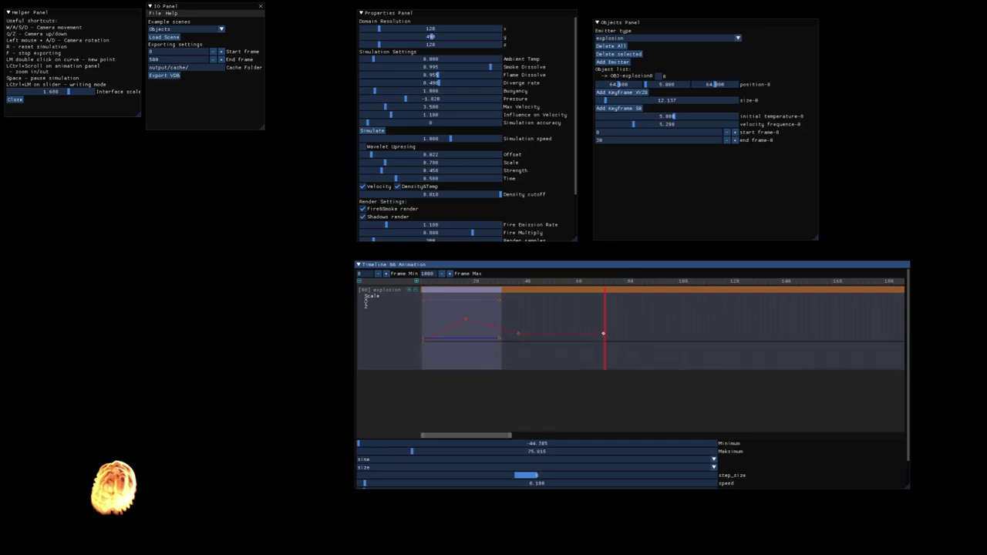
scroll(366, 302, "up", 4, "ctrl")
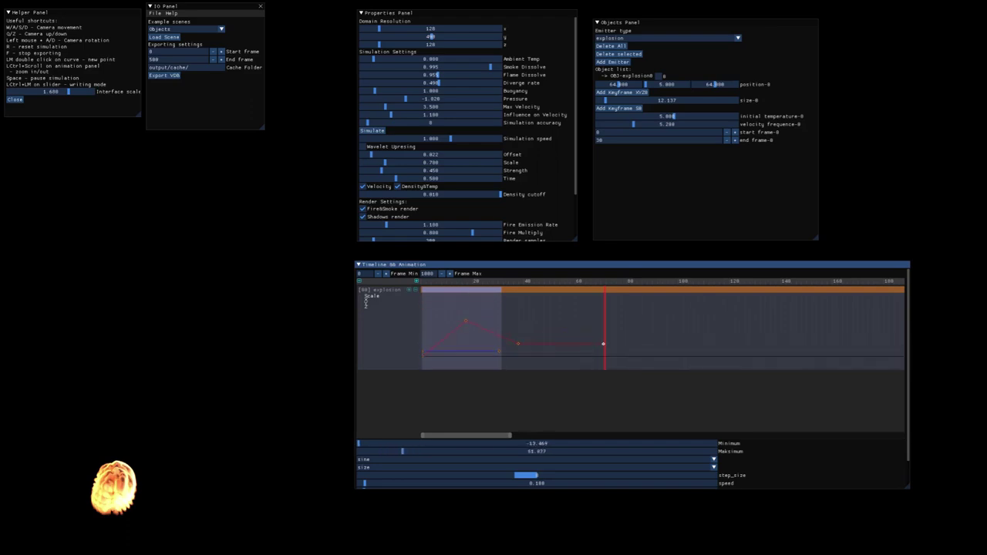
scroll(366, 303, "up", 3, "ctrl")
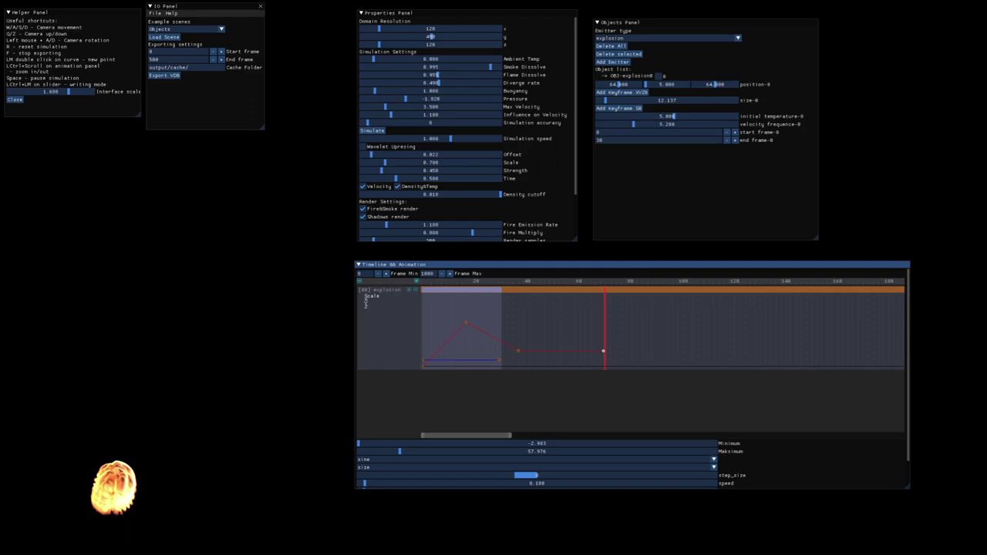
mouse_move(555, 309)
middle_mouse_down()
mouse_move(555, 388)
mouse_move(555, 327)
middle_mouse_up()
scroll(366, 302, "down", 2, "ctrl")
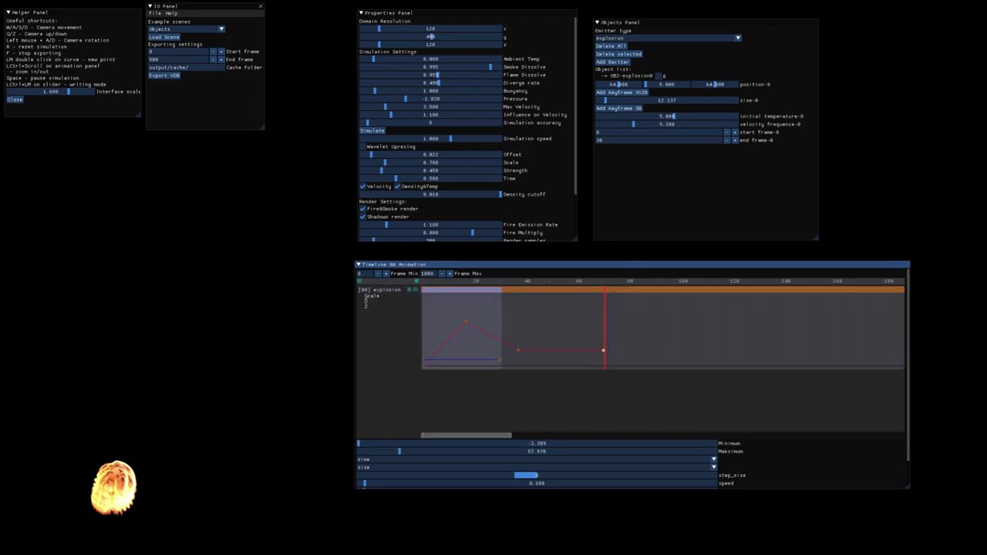
scroll(366, 303, "down", 3, "ctrl")
scroll(366, 303, "up", 2, "ctrl")
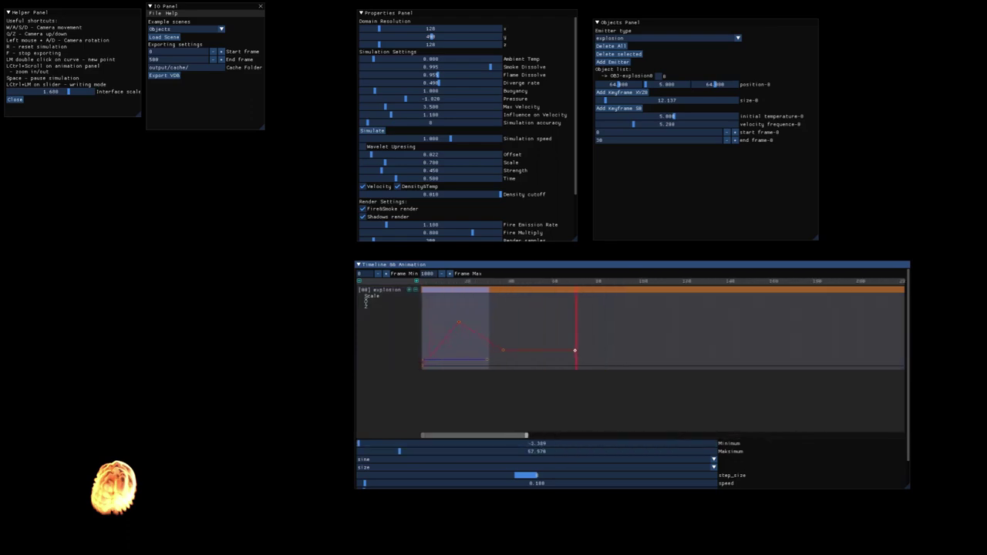
Look through the timeline's later frames, return to its start and narrow the visible frame range
left_click_drag(475, 436, 853, 436)
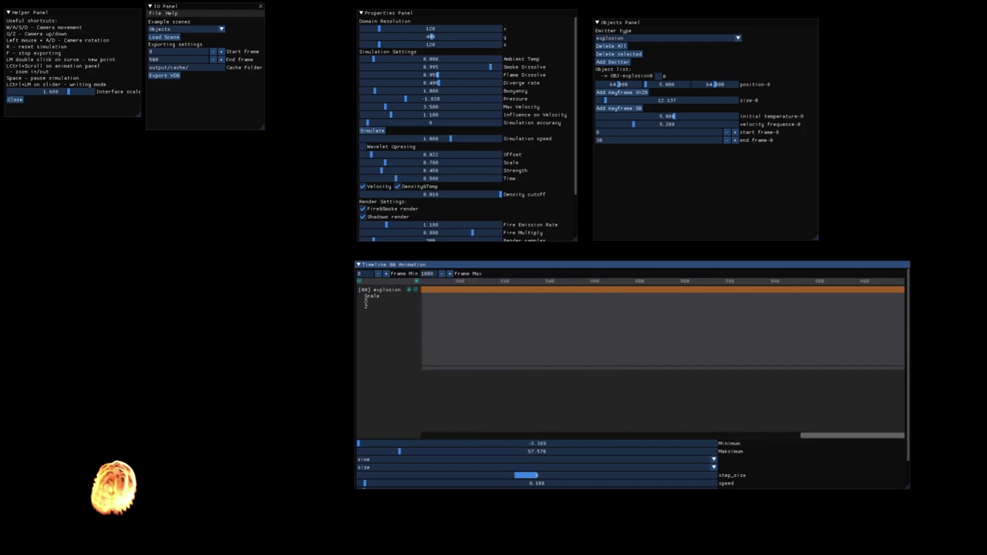
scroll(366, 302, "left", 5)
left_click_drag(473, 436, 613, 436)
left_click_drag(612, 436, 472, 436)
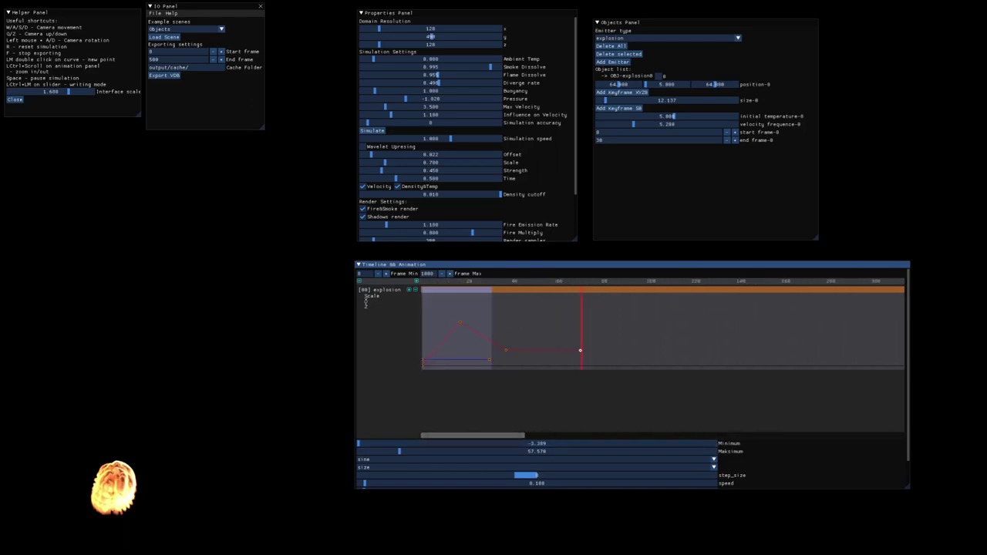
mouse_move(509, 264)
left_mouse_down()
mouse_move(494, 265)
mouse_move(510, 267)
left_mouse_up()
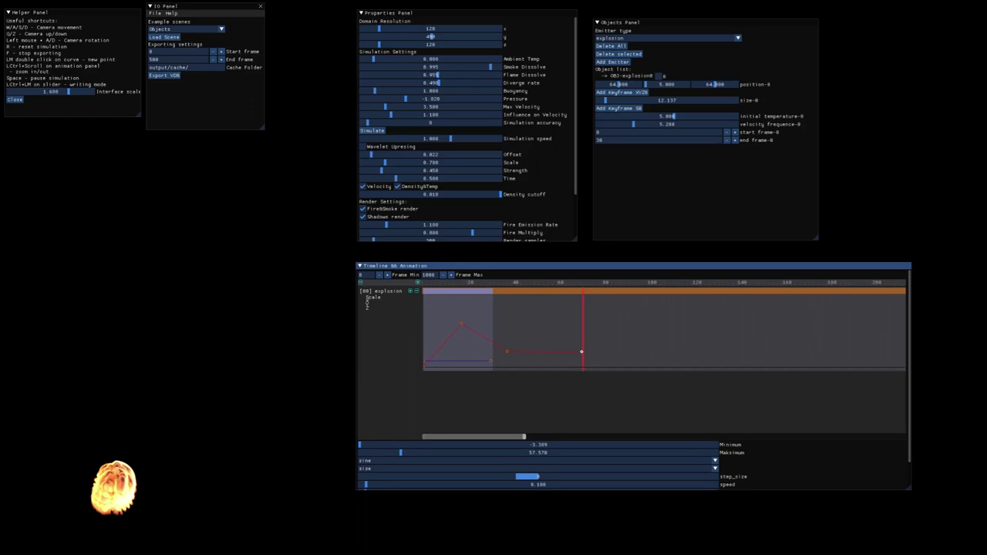
left_click_drag(523, 437, 500, 436)
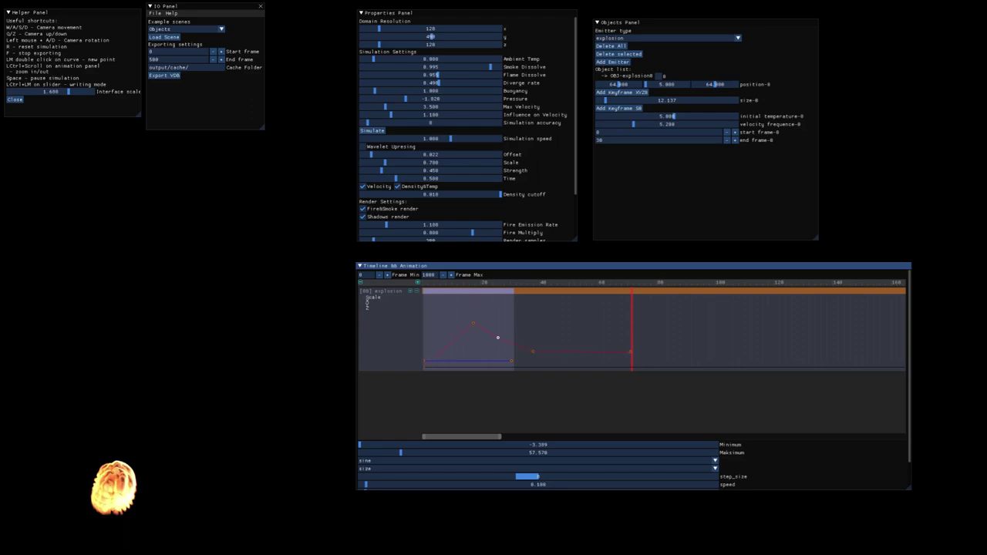
Lower the explosion's z position curve to about 53 and restart the simulation to play it
scroll(498, 338, "down", 20, "ctrl")
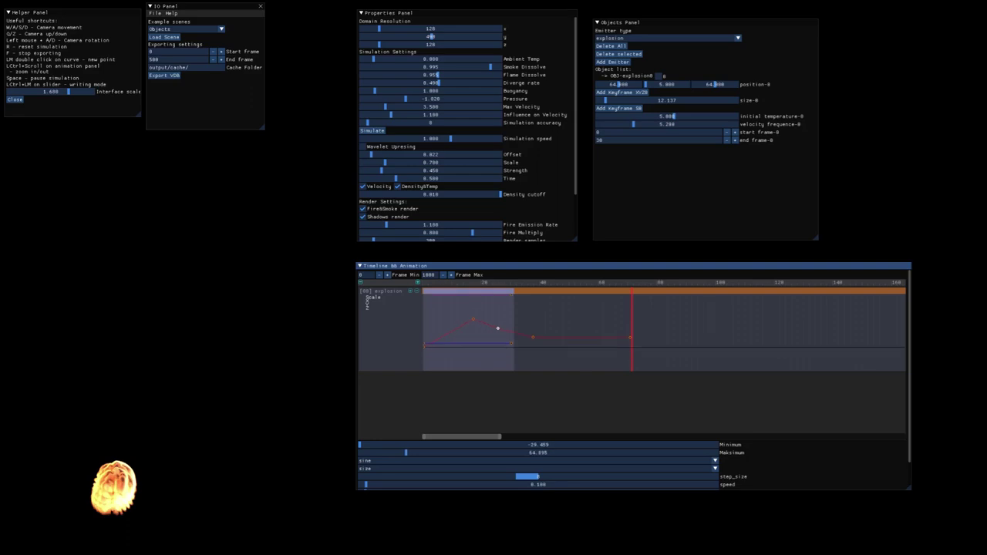
scroll(498, 337, "up", 10, "ctrl")
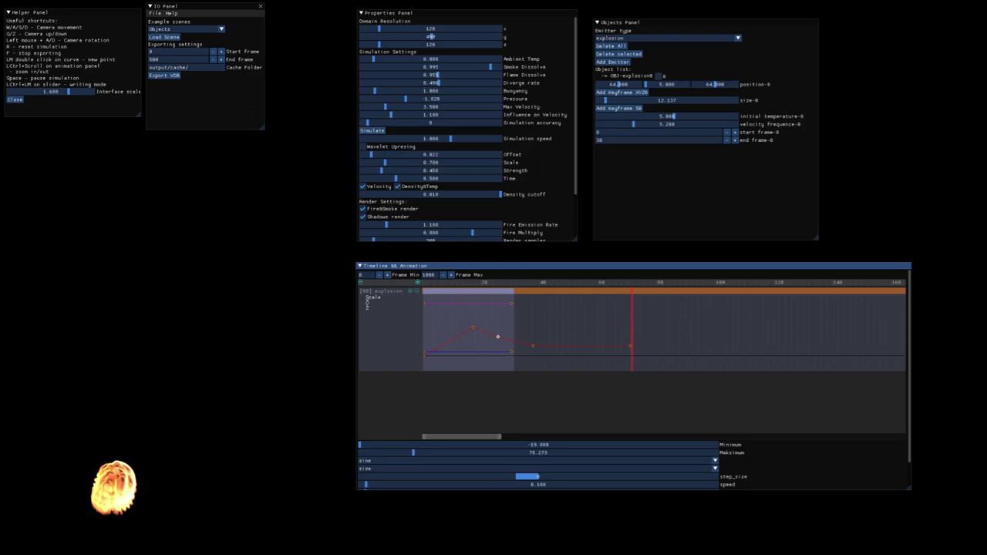
left_click_drag(469, 303, 469, 312)
key("r")
key("space")
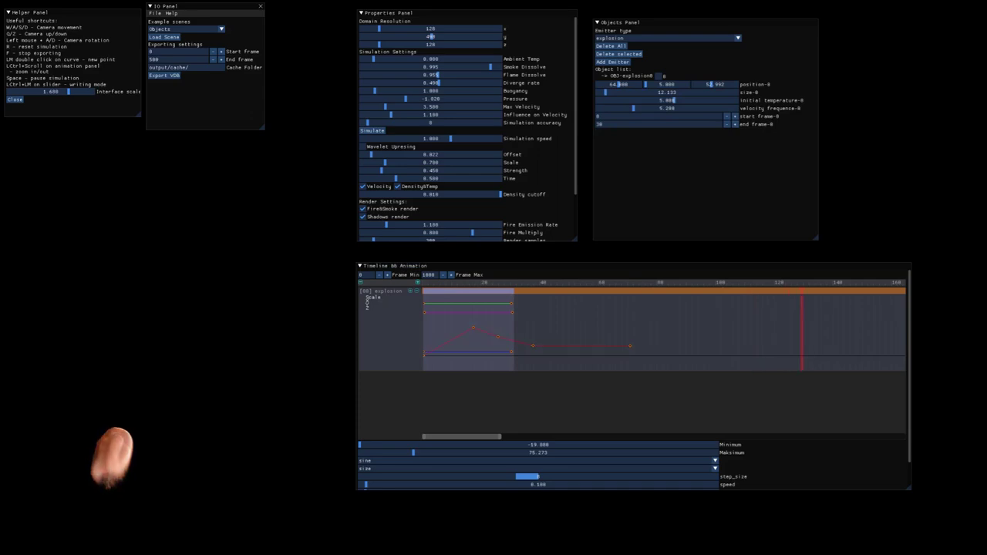
Shift the explosion's whole scale curve about 6 frames later and about 10 units lower, and pause the simulation
left_click_drag(516, 341, 534, 350)
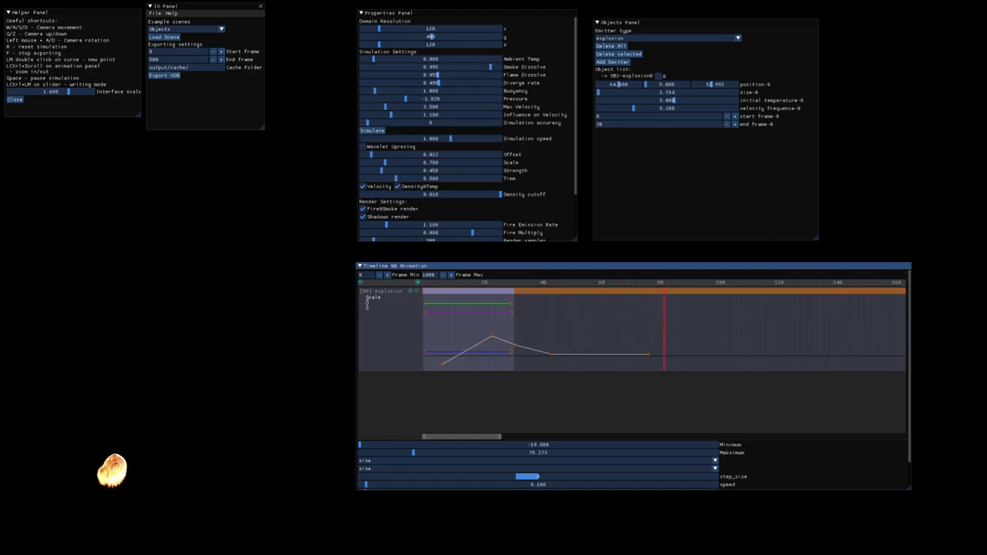
key("space")
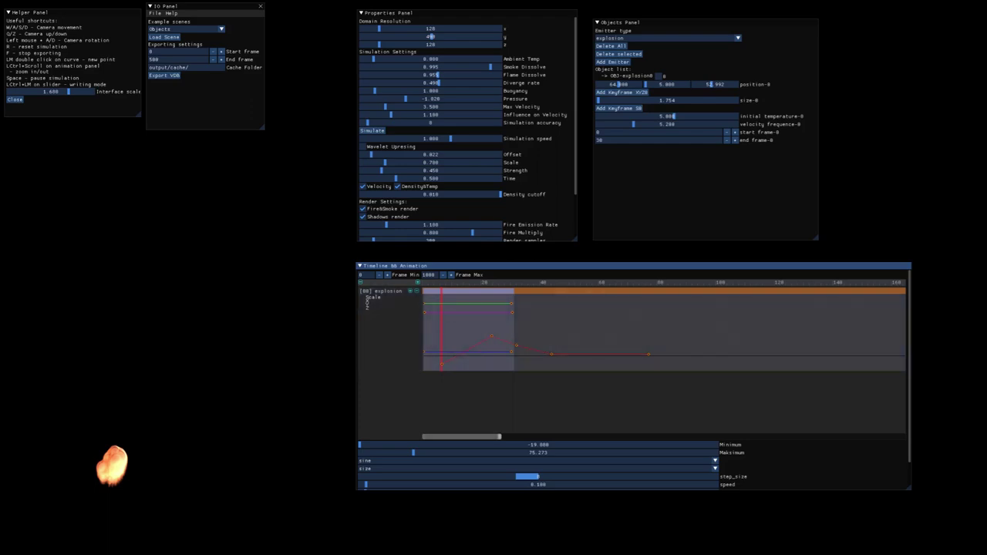
left_click_drag(500, 436, 463, 437)
key("space")
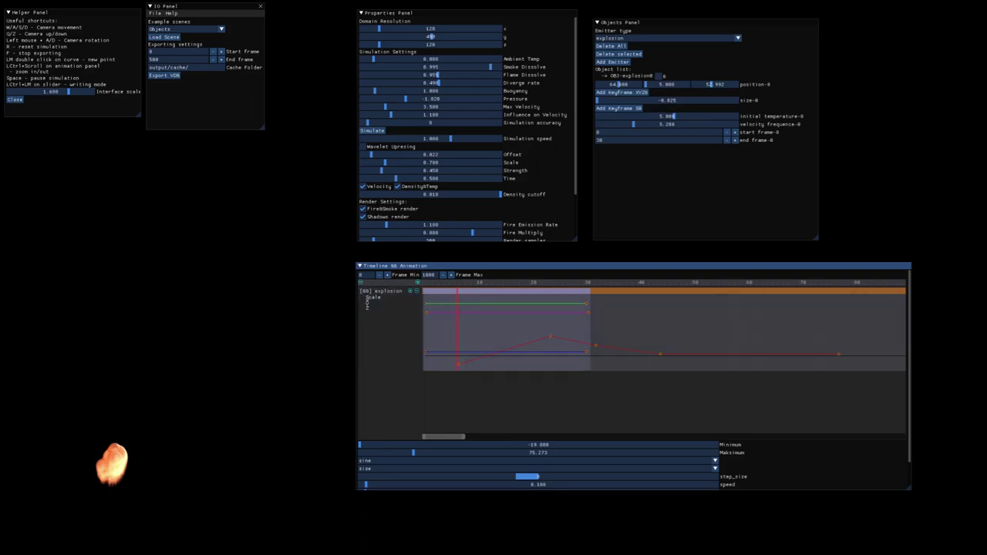
Add a size keyframe to the explosion at about frame 13 on the timeline
left_click(619, 108)
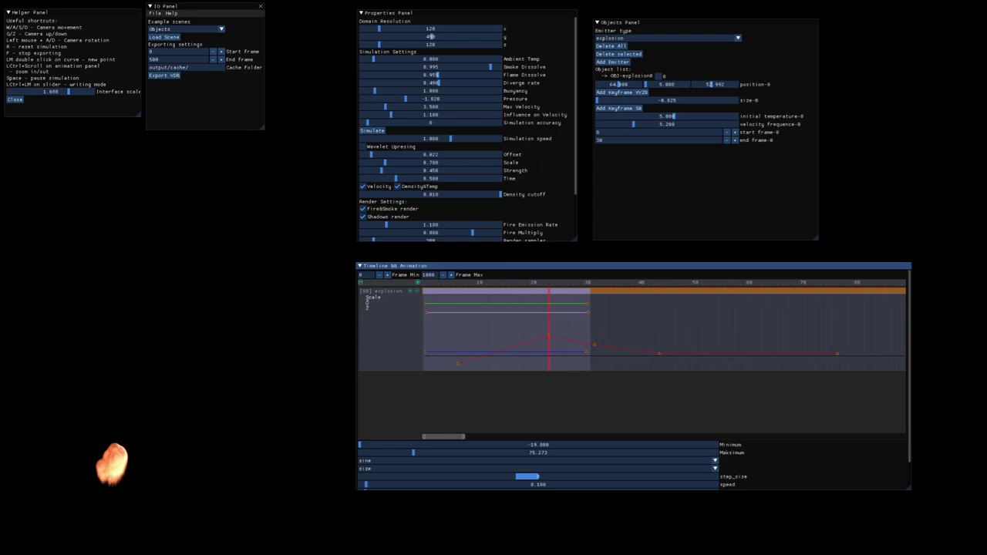
left_click(511, 282)
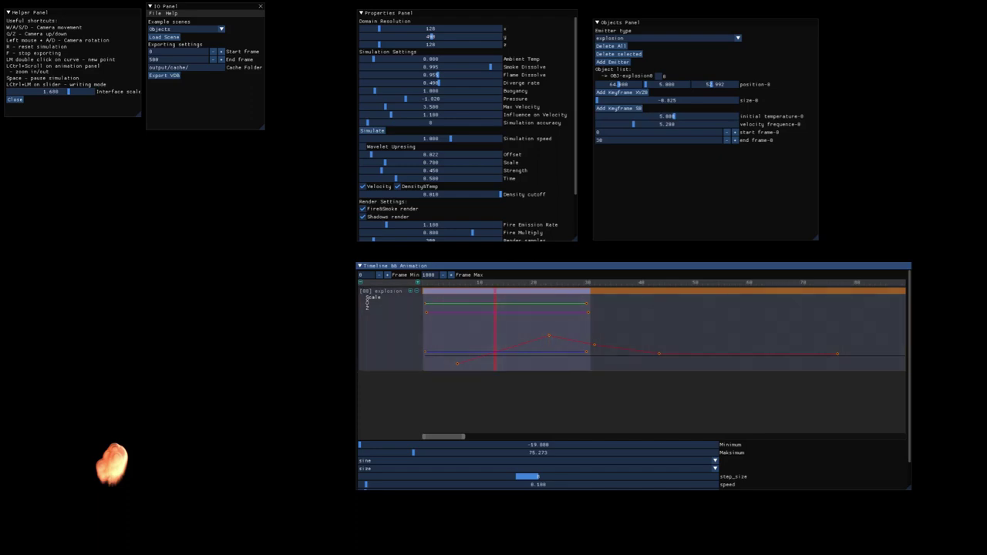
left_click(619, 109)
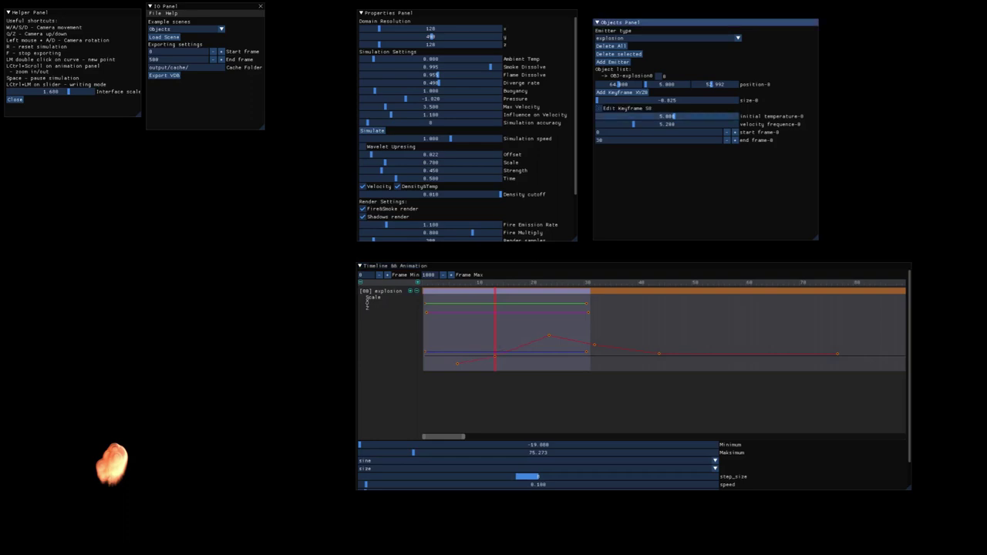
Set the explosion's size keyframe at about frame 13 to 60 and finish editing that keyframe
left_click(599, 108)
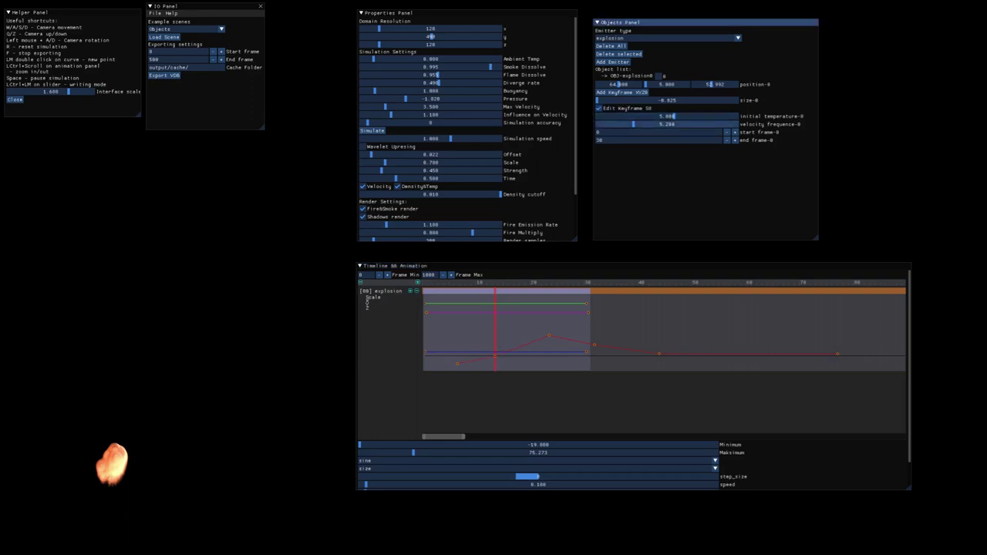
left_click_drag(609, 100, 621, 100)
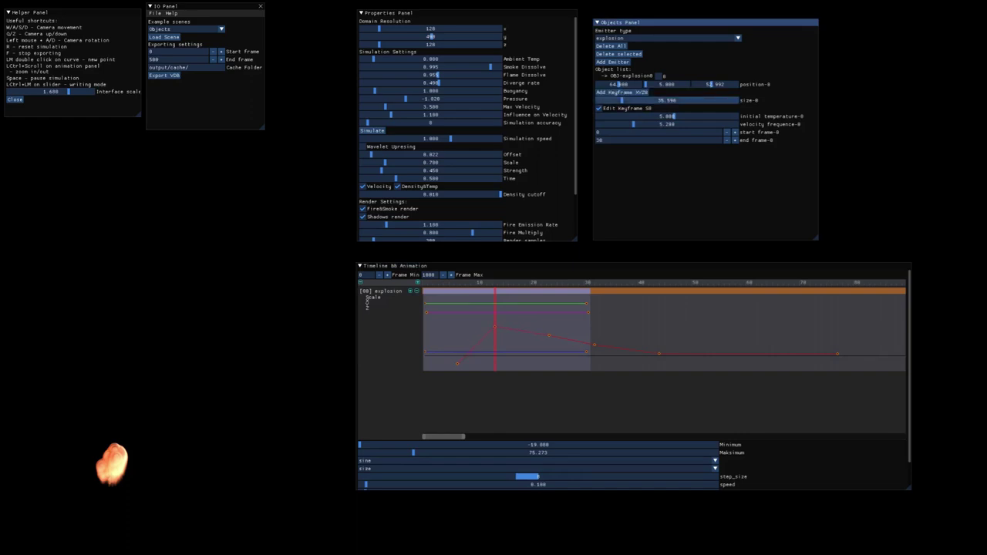
left_click(621, 101, "ctrl")
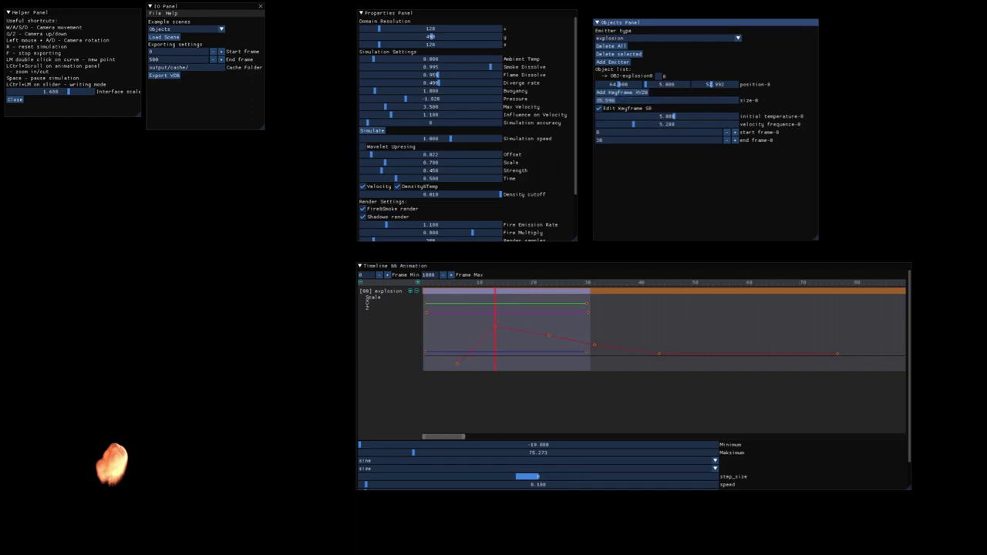
type("60")
key("Return")
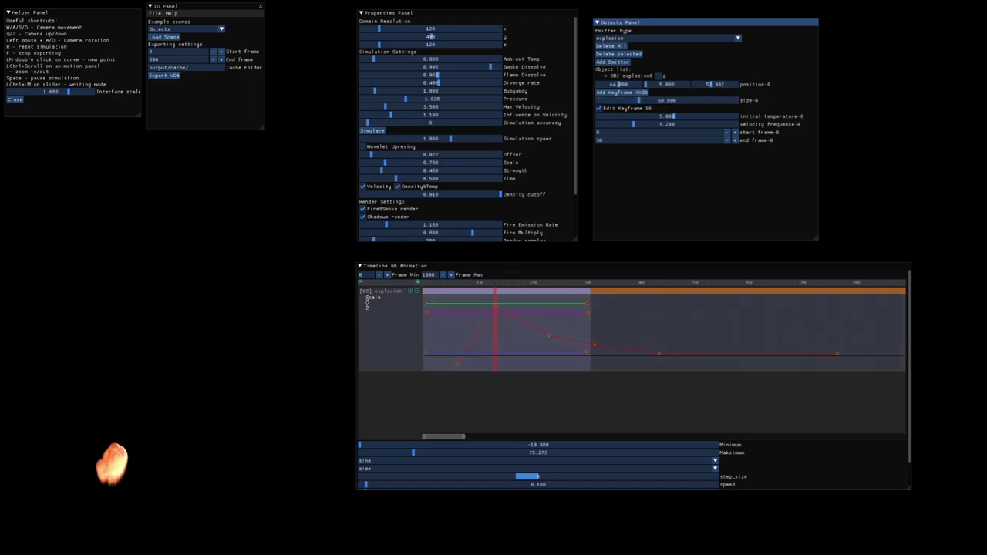
left_click(600, 109)
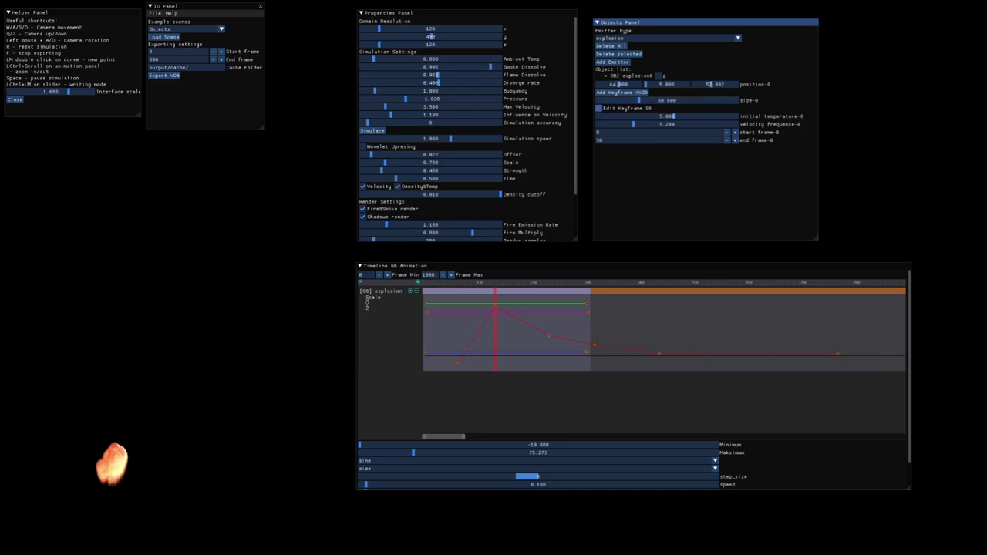
left_click(501, 399)
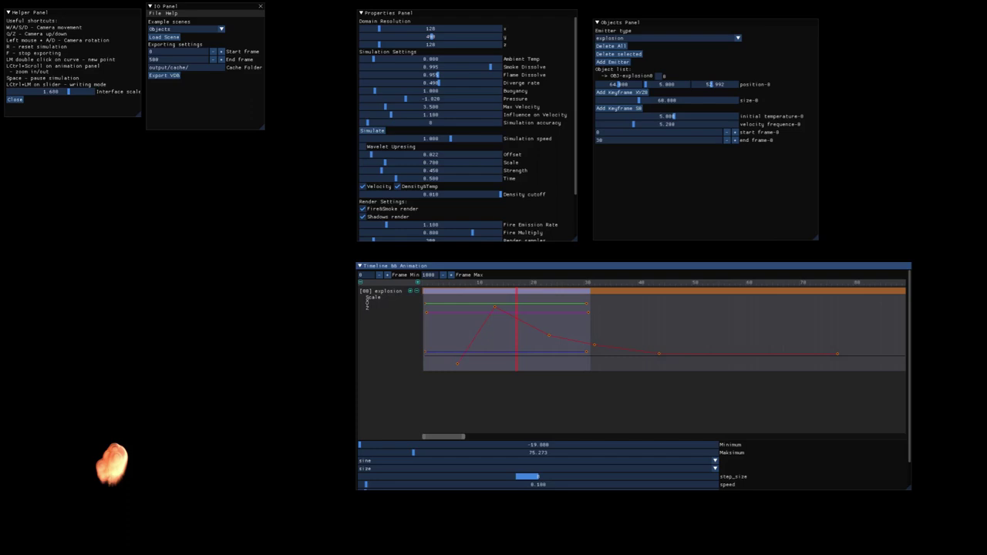
Add an XYZ position keyframe to the explosion at about frame 6 on the timeline
left_click_drag(517, 283, 463, 283)
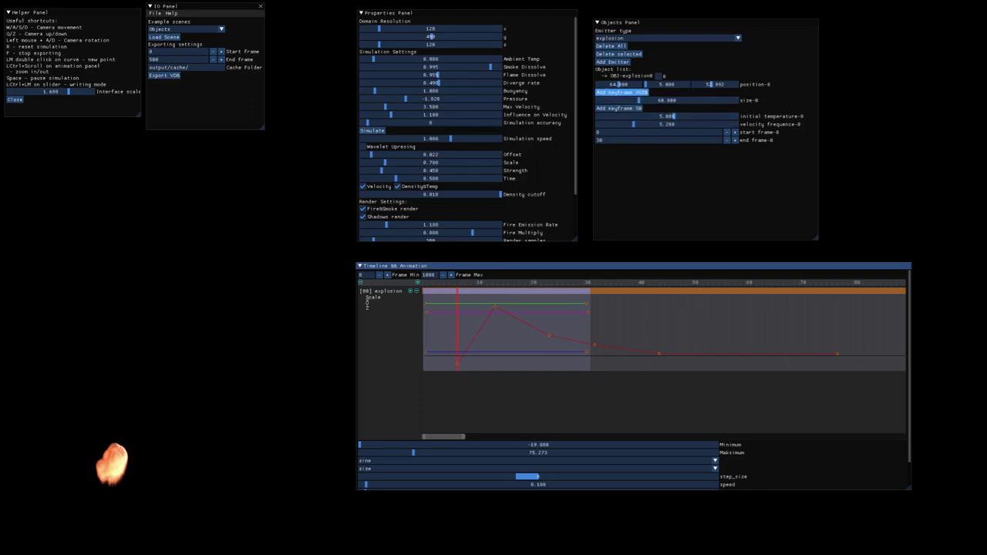
left_click(622, 92)
left_click(599, 93)
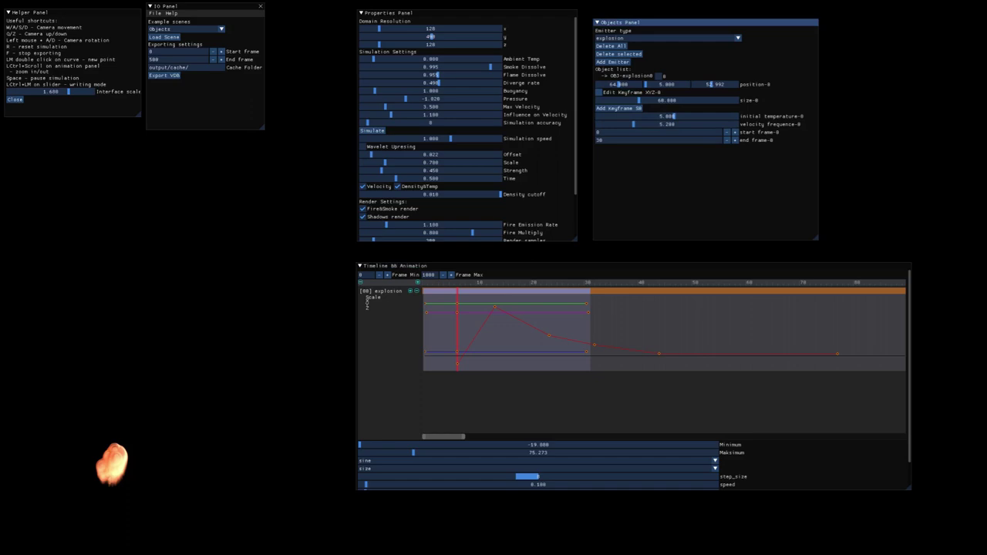
left_click(451, 328)
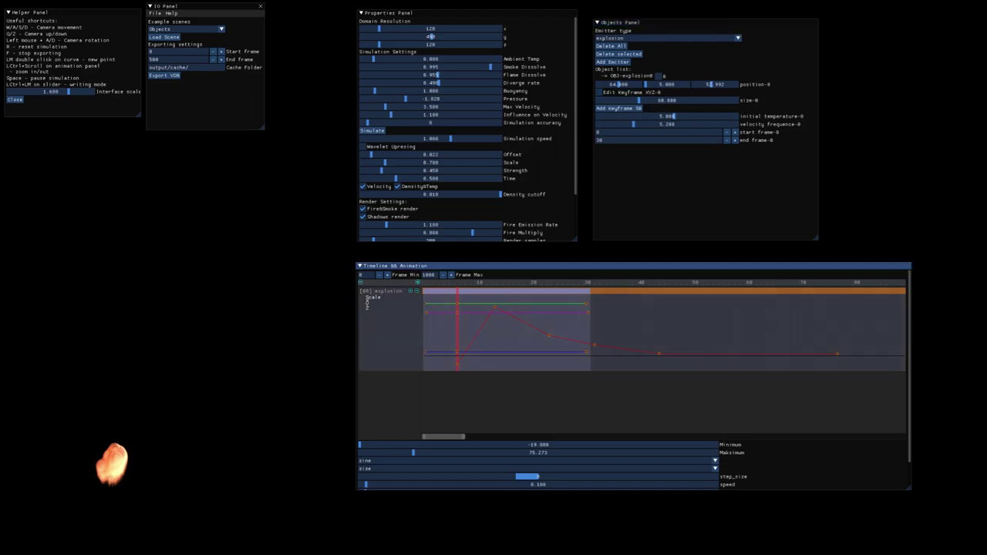
left_click_drag(457, 282, 451, 280)
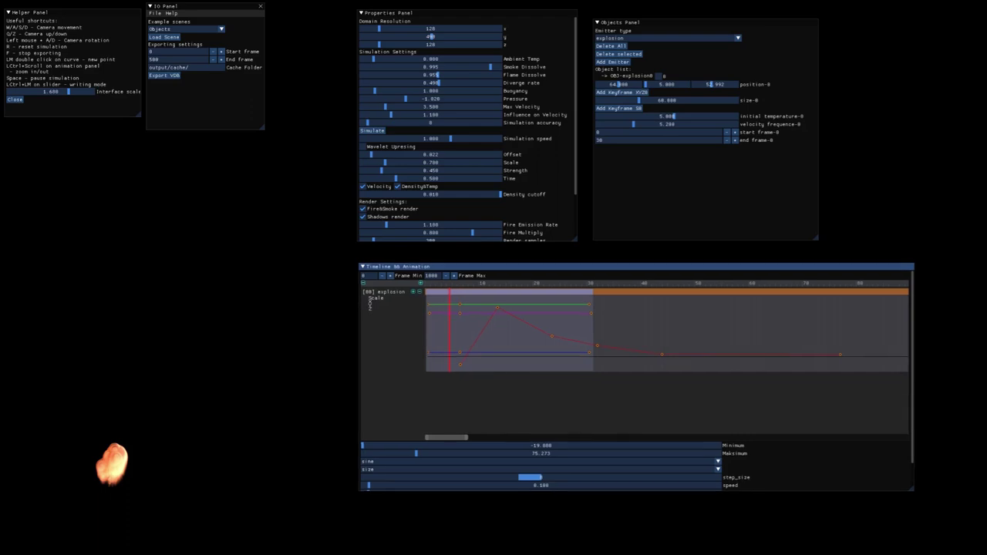
Play the simulation, adjust the explosion's active range on the timeline to frames 3 to 79, and reset the simulation
left_click(497, 283)
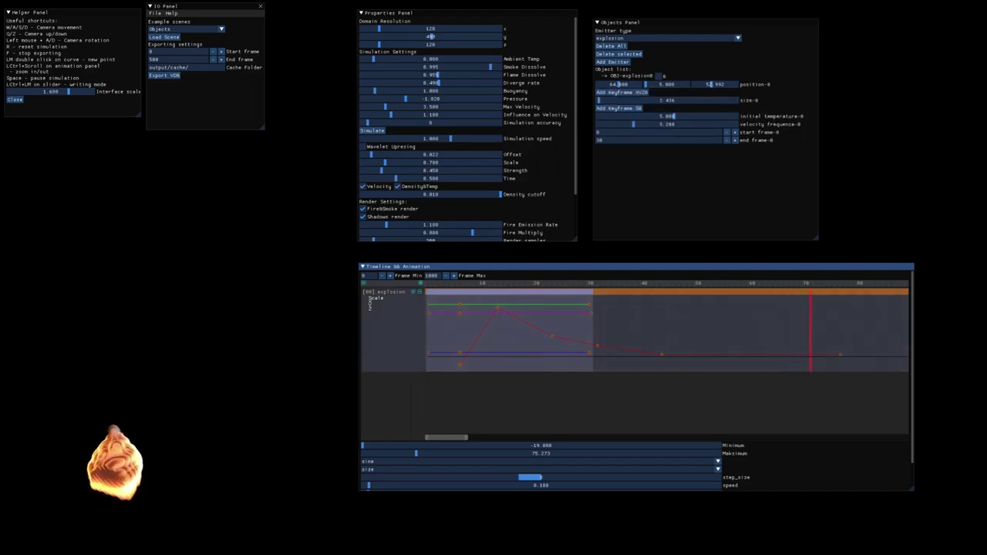
left_click_drag(428, 292, 470, 292)
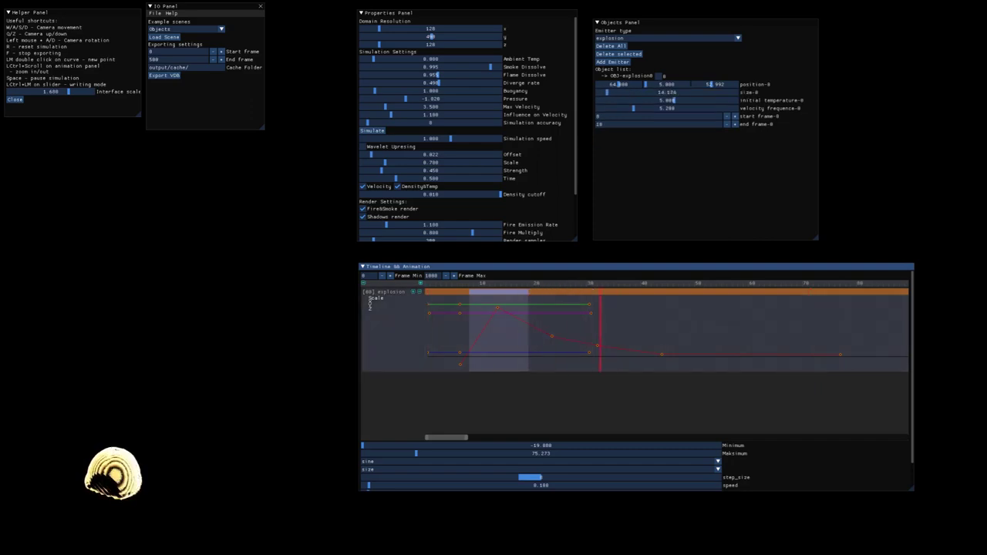
left_click_drag(498, 292, 482, 292)
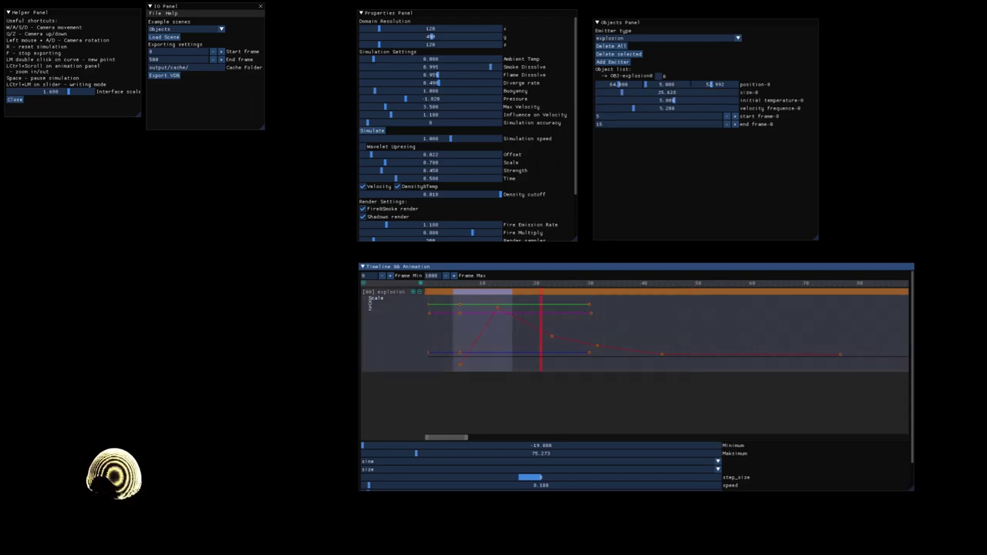
left_click_drag(482, 293, 856, 293)
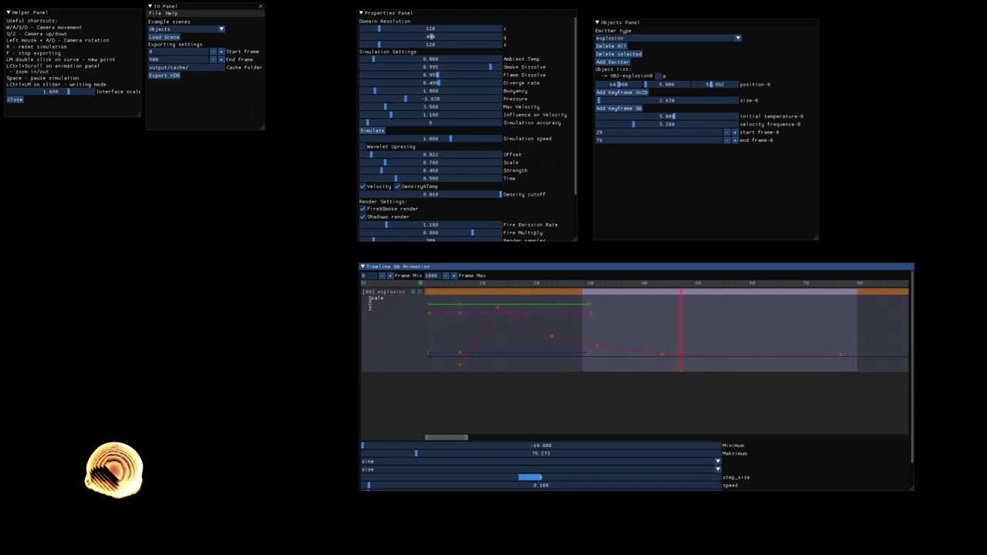
left_click_drag(585, 293, 444, 292)
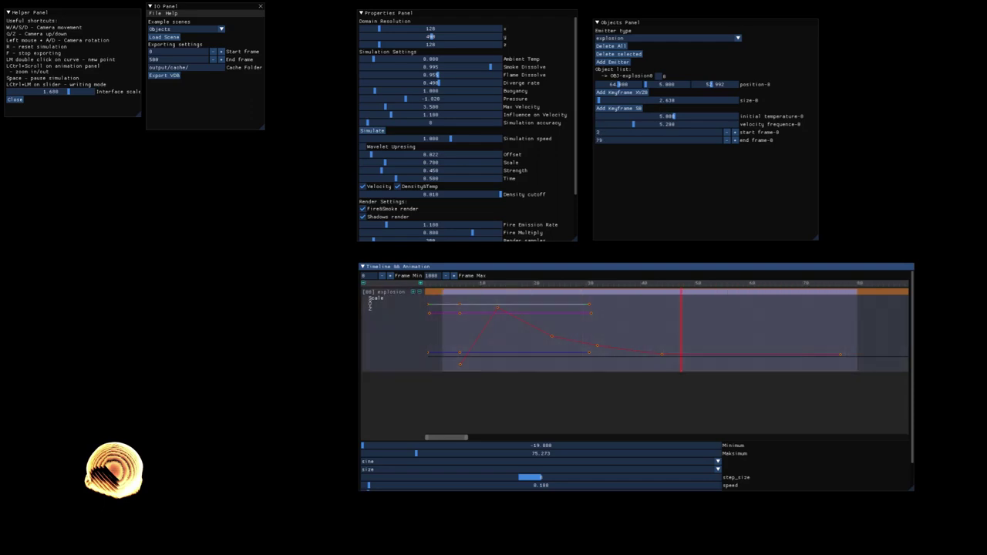
key("r")
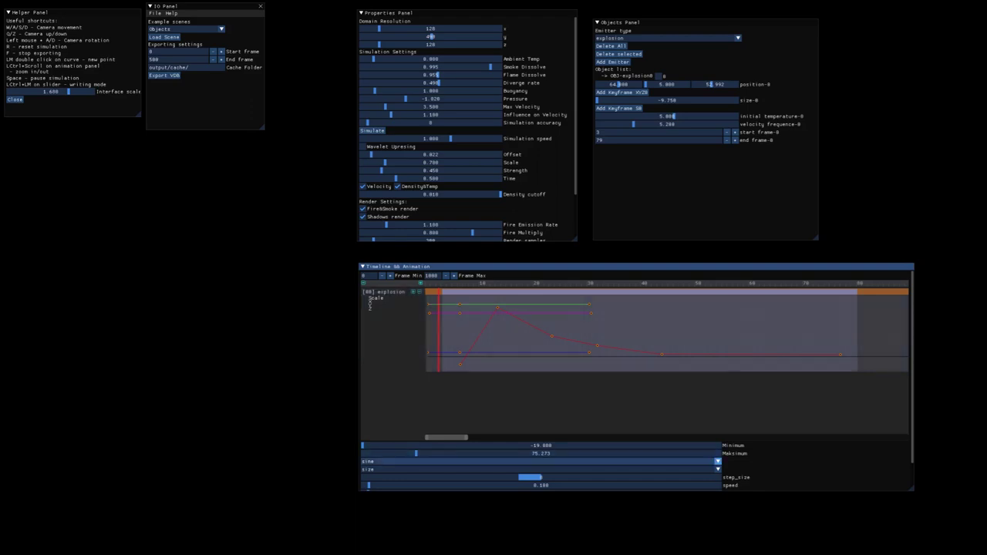
Lower the curve graph's maximum to about 35 and generate a sine curve for size with a step_size of 1
left_click_drag(416, 454, 387, 454)
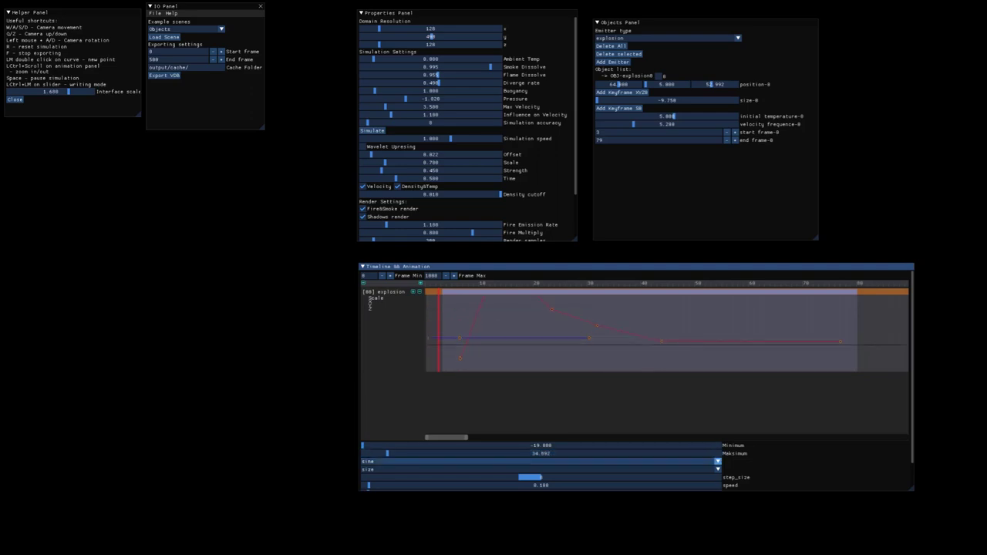
left_click(394, 461)
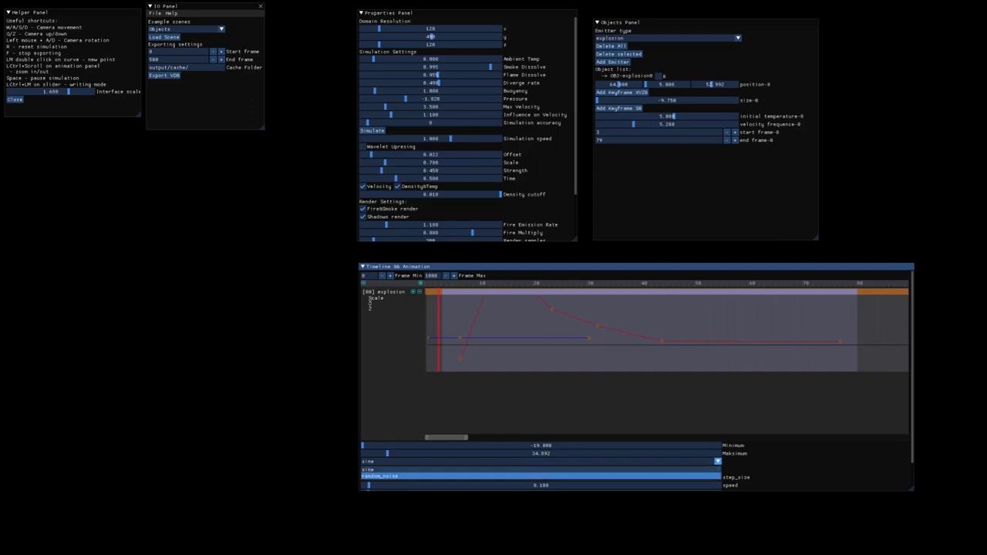
left_click(393, 470)
scroll(393, 467, "down", 1)
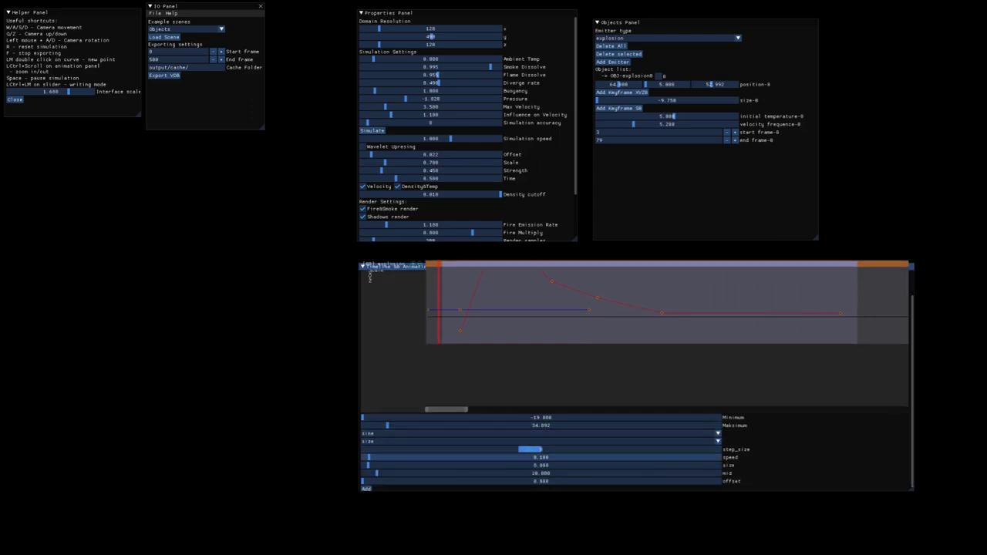
left_click_drag(417, 450, 372, 450)
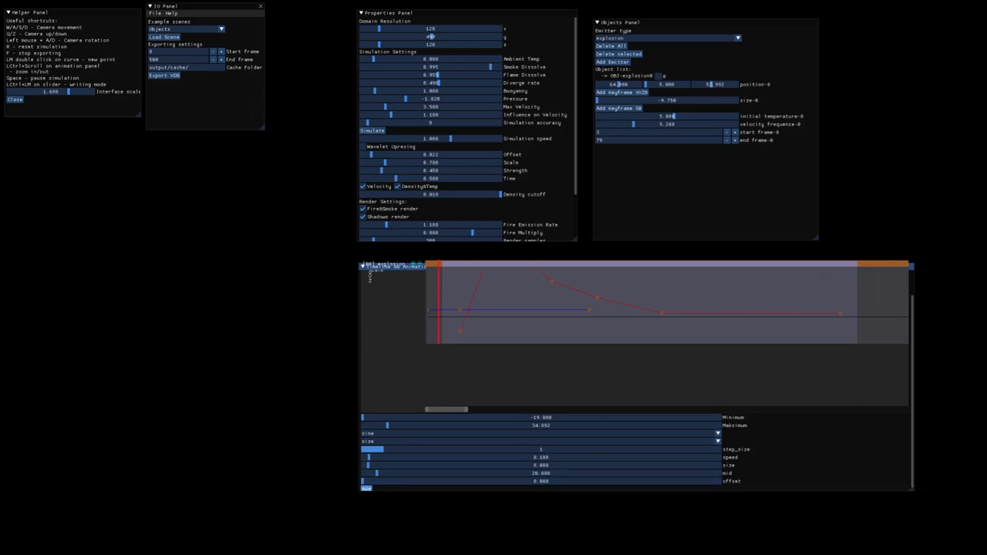
left_click(367, 489)
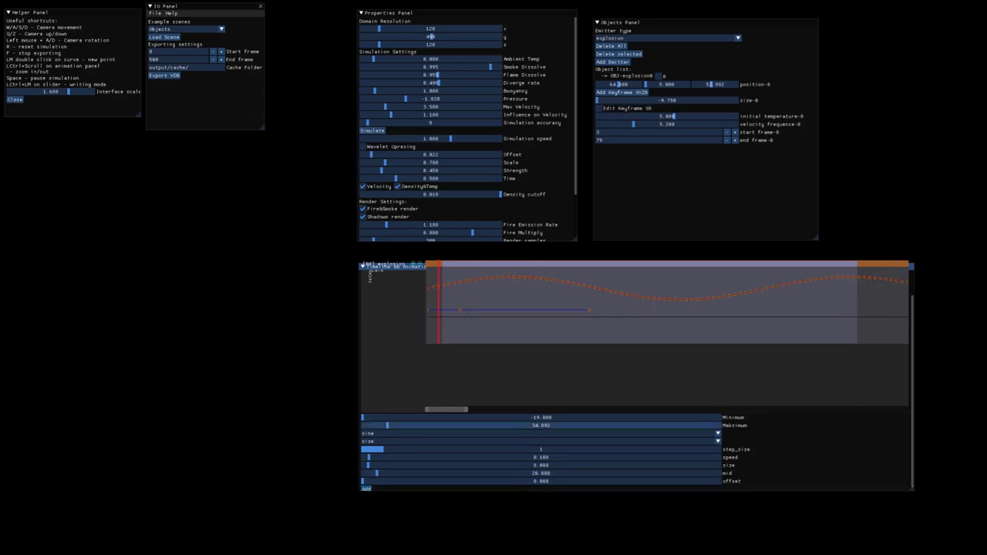
Regenerate the explosion's sine size curve with speed about 0.59 and size about 24.1
scroll(667, 301, "down", 3, "ctrl")
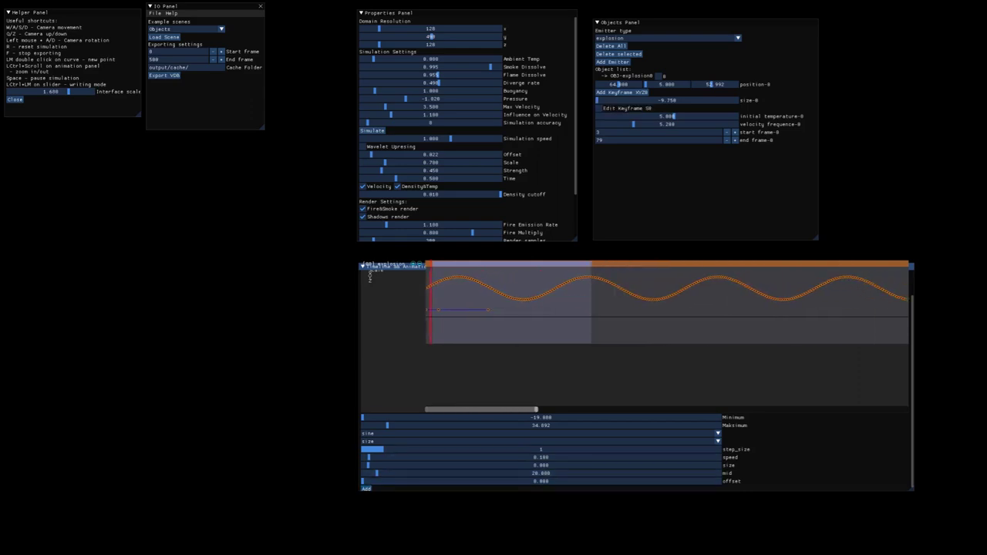
left_click_drag(369, 457, 405, 457)
left_click(367, 489)
left_click(366, 489)
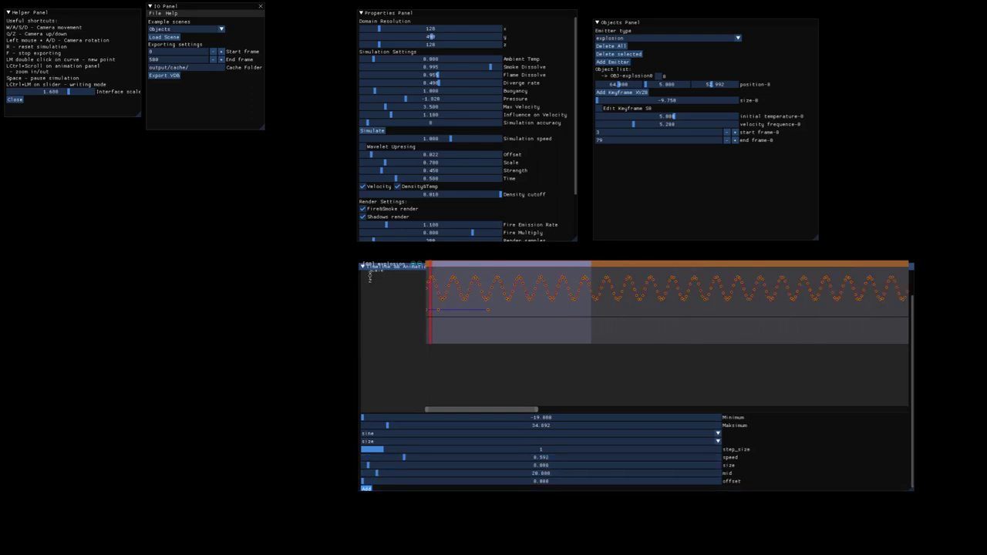
left_click_drag(369, 465, 379, 465)
left_click(366, 488)
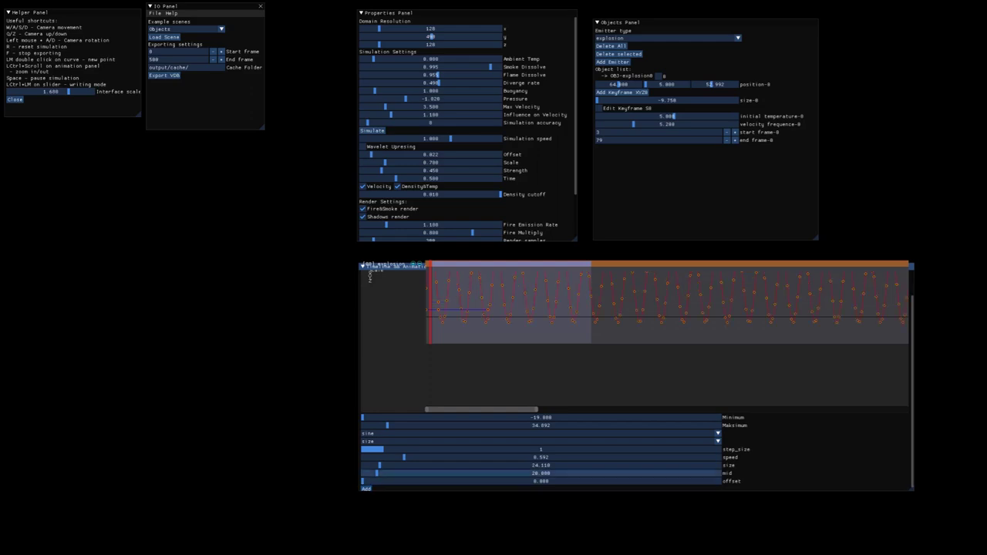
Raise the sine curve's mid value to about 41 and its offset to about 0.055, regenerate the curve and play the simulation
left_click_drag(377, 473, 392, 473)
left_click(367, 489)
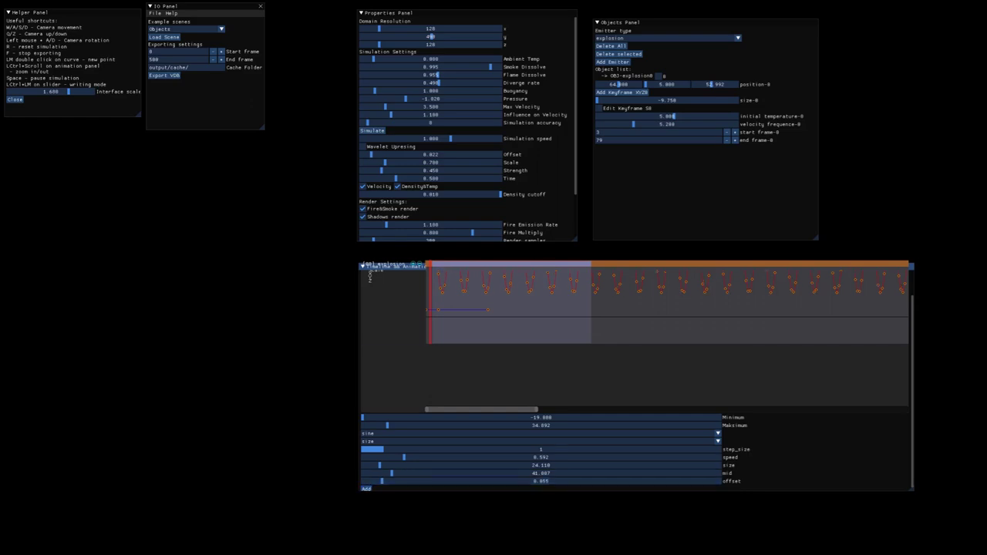
key("space")
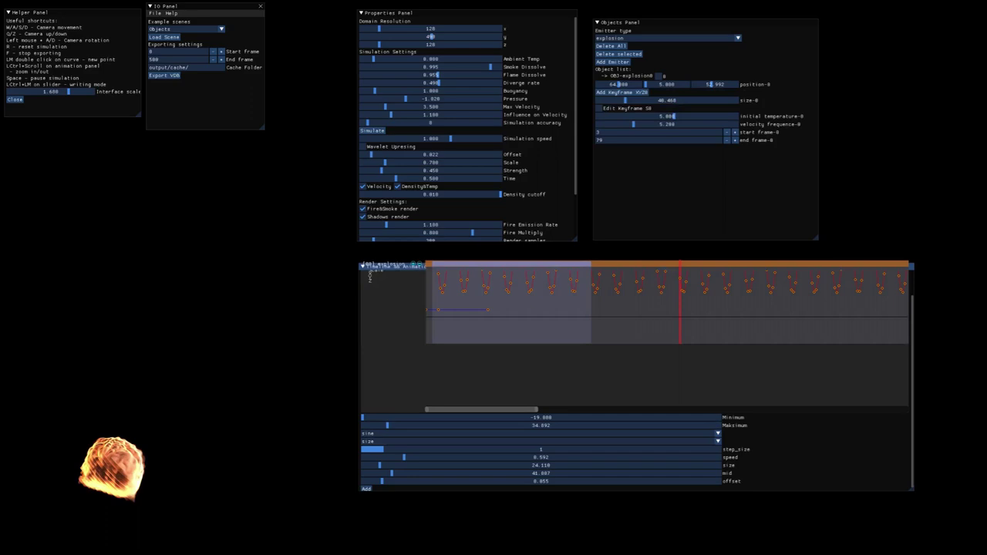
Replace the size curve with random_noise and set the graph range to about 20.7 minimum and 74.7 maximum
left_click(540, 434)
left_click(380, 448)
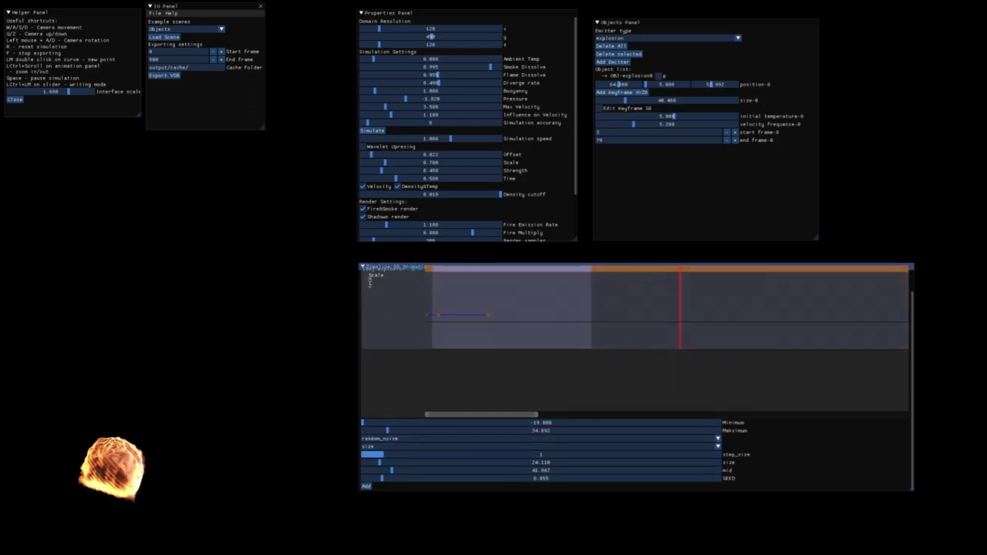
middle_click_drag(509, 285, 509, 340)
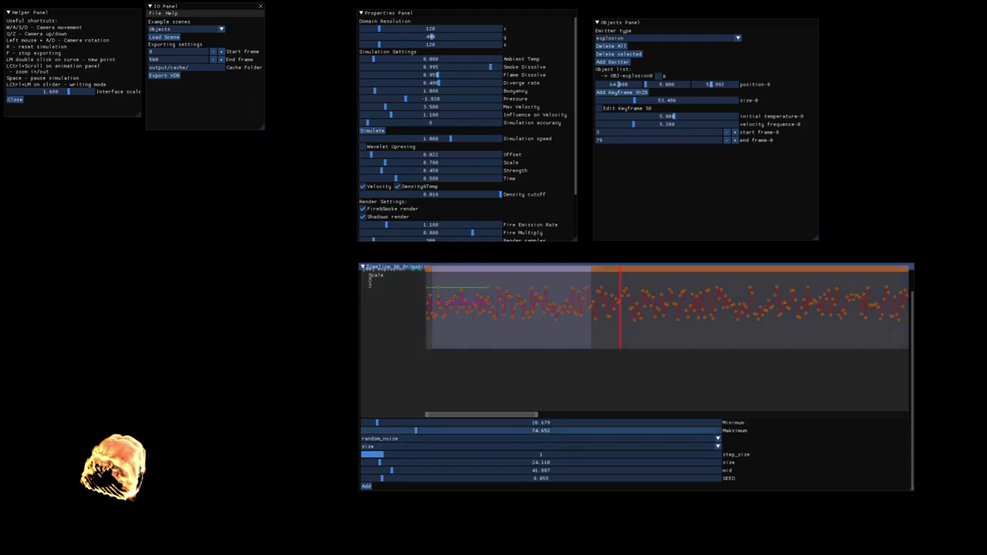
Generate a random_noise curve for the explosion's x position with SEED about 0.097
left_click(540, 446)
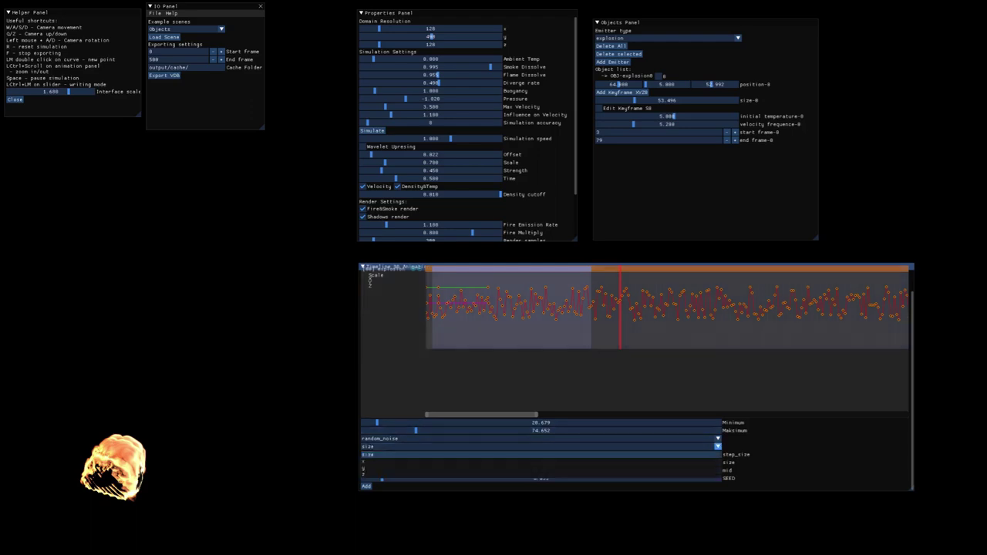
left_click(540, 462)
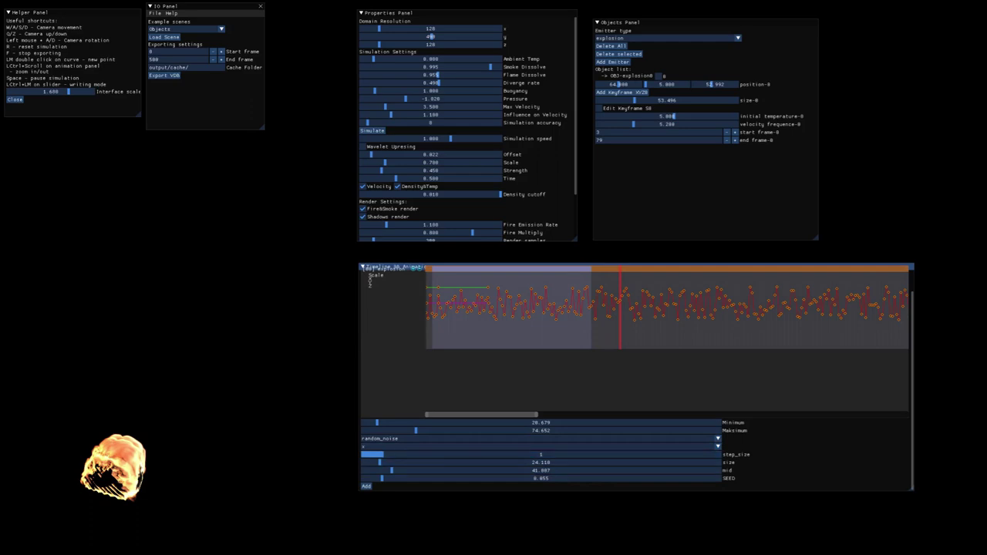
left_click(366, 486)
left_click_drag(381, 479, 398, 479)
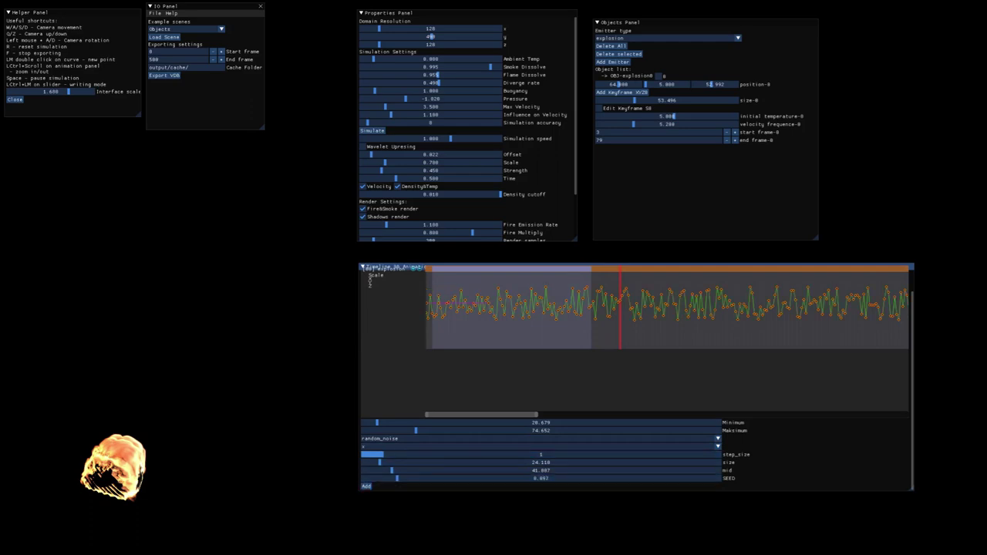
left_click(366, 486)
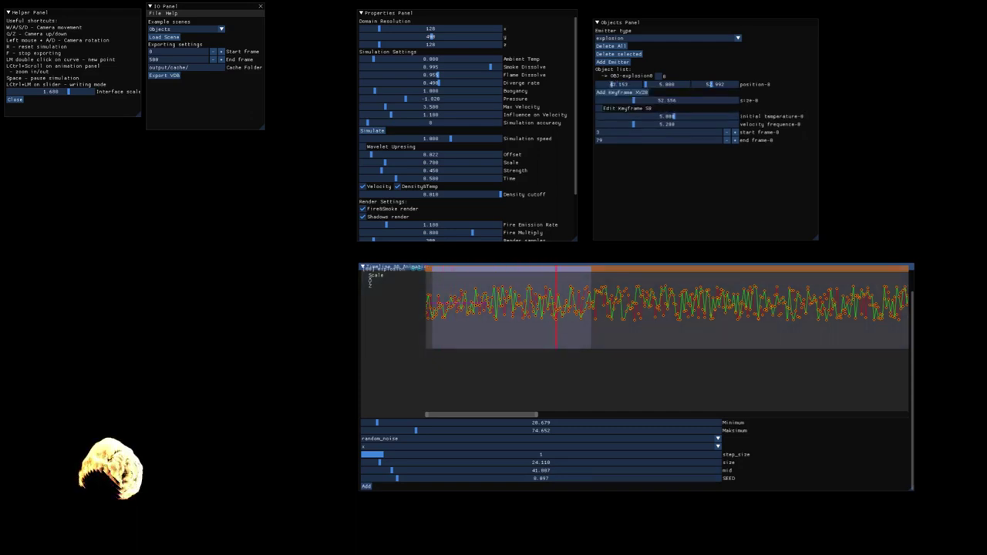
Delete all objects from the scene and set the emitter type to emitter
left_click(612, 46)
left_click(635, 39)
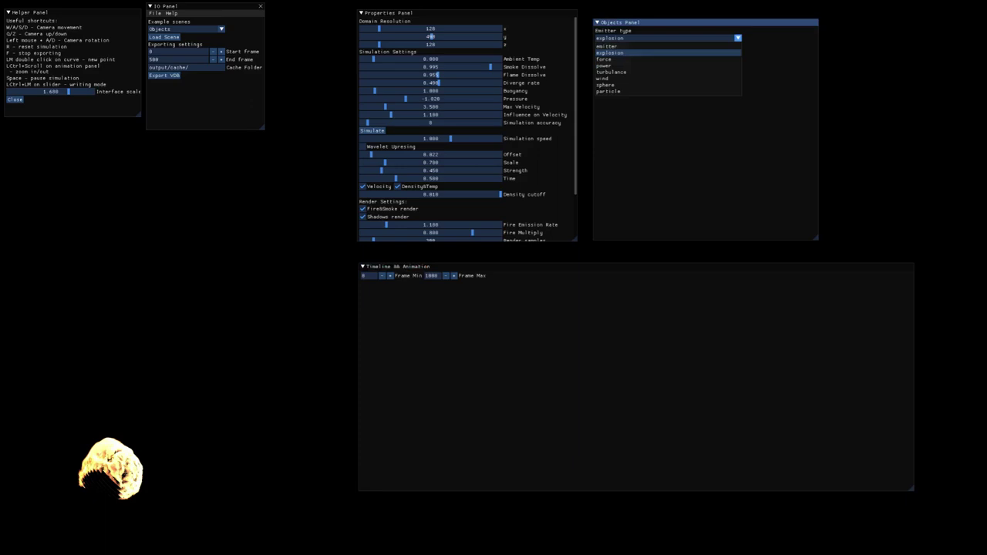
left_click(626, 46)
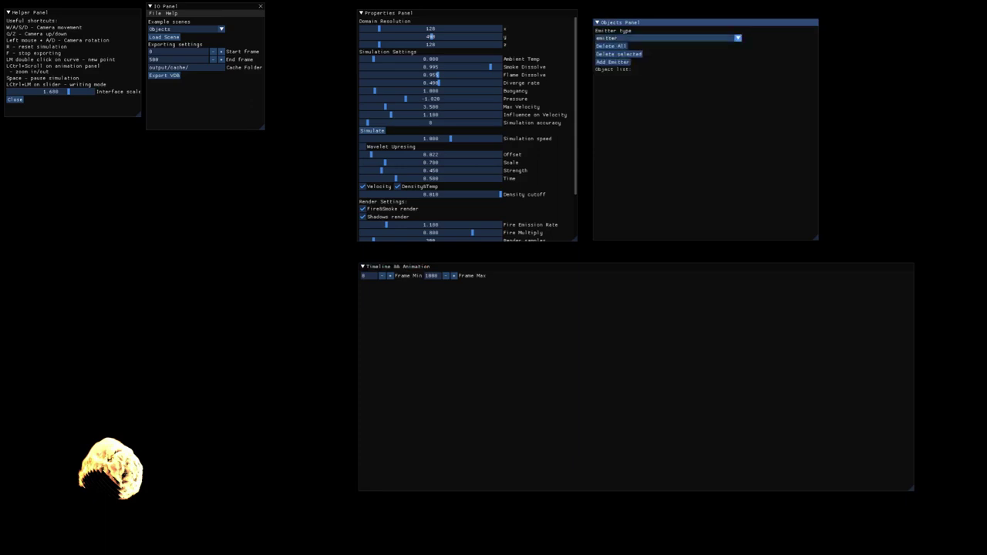
left_click(631, 39)
left_click(607, 46)
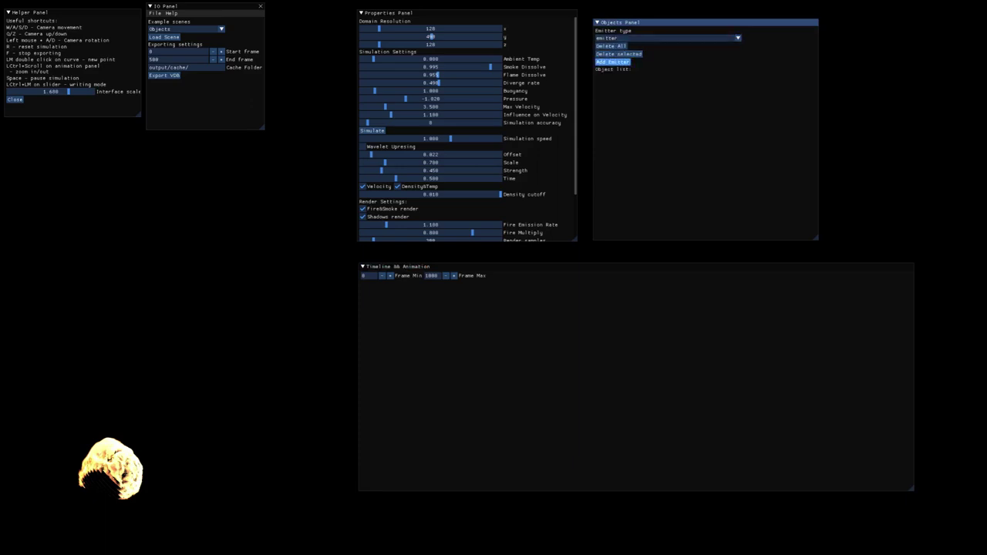
Add an emitter to the scene, run the simulation from the start, pause it and return the playhead to the first frames
left_click(613, 62)
key("r")
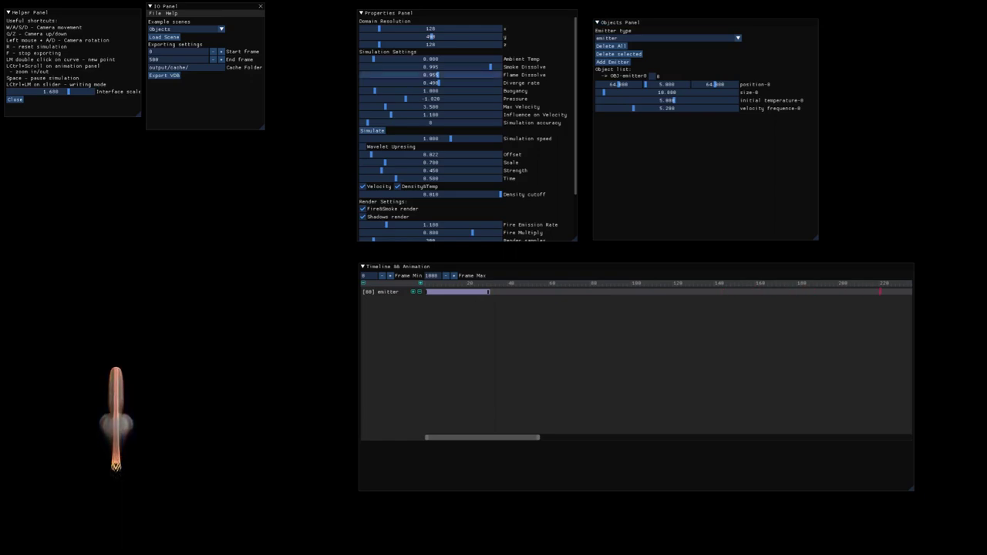
key("space")
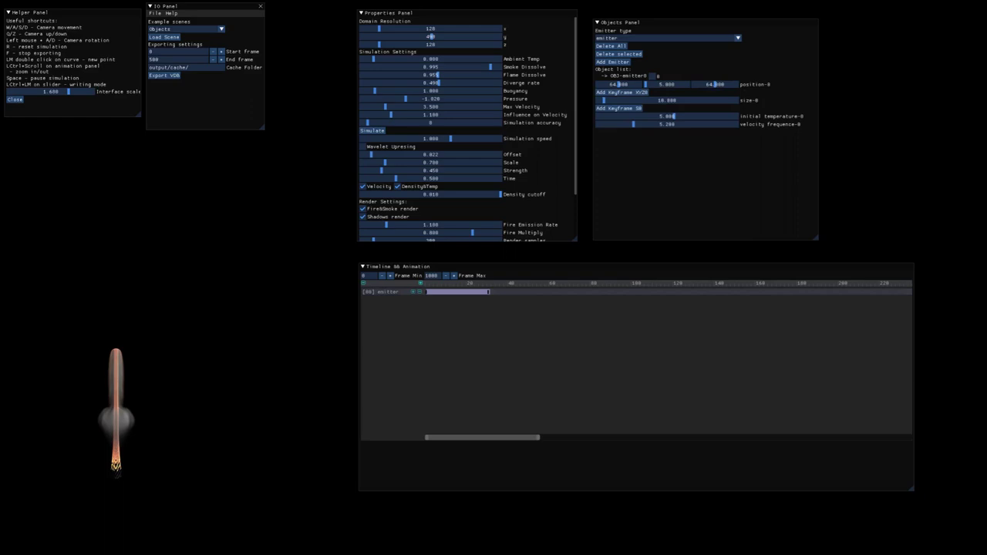
left_click(433, 283)
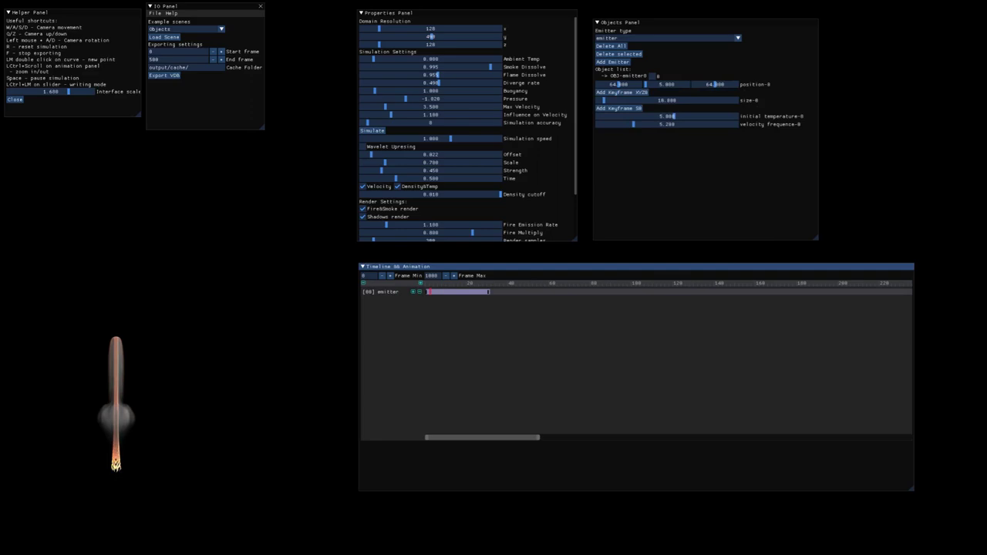
Enlarge the domain resolution to about 252 × 490 × 254 and set the emitter type to particle
left_click_drag(380, 29, 409, 45)
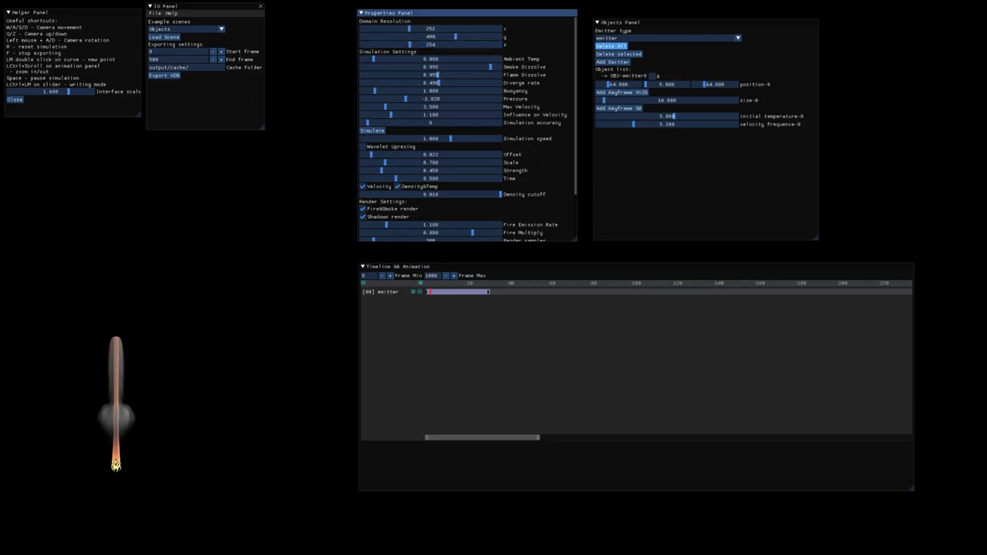
left_click(634, 38)
left_click(634, 38)
left_click(634, 38)
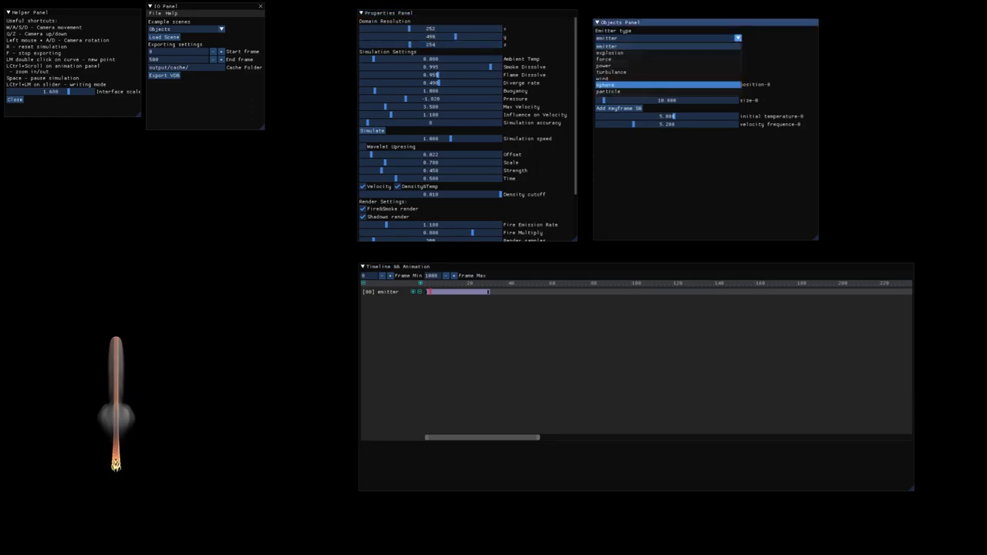
left_click(617, 91)
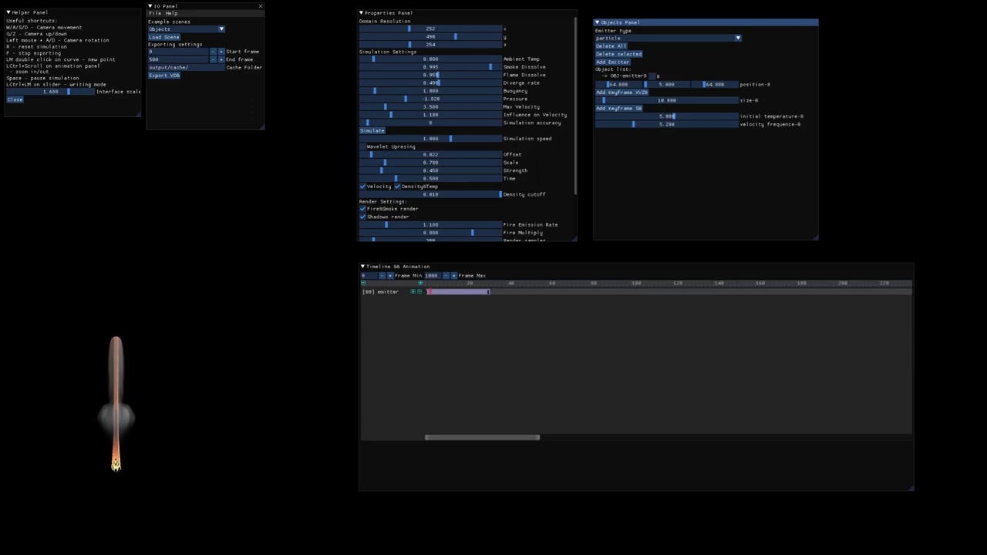
key("space")
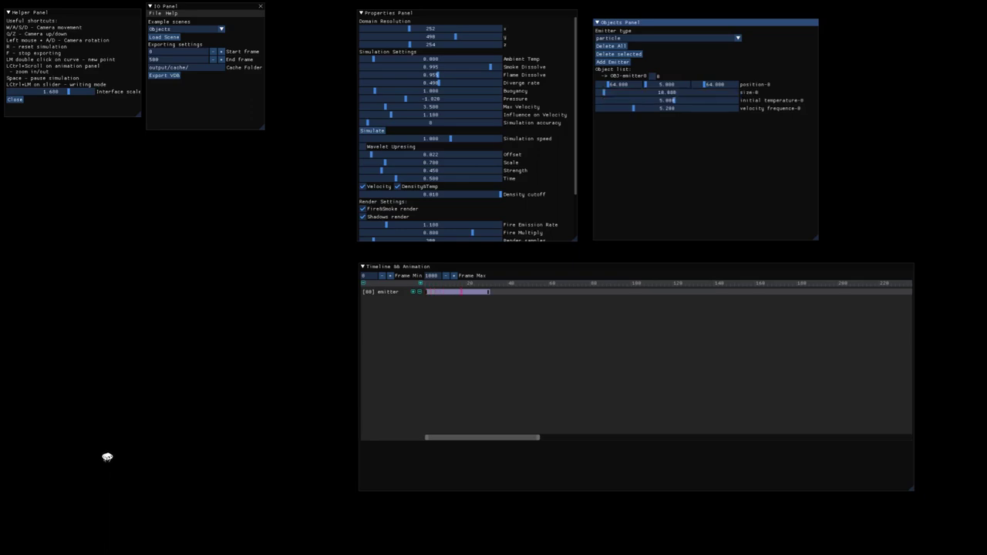
key("space")
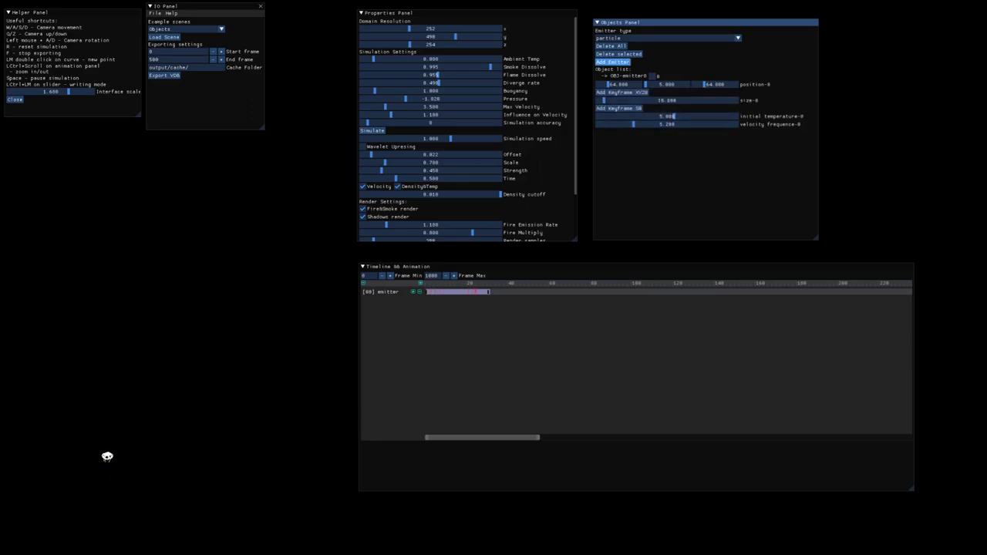
Add a particle object from ./input/exp2/ and delete the original emitter
left_click(613, 62)
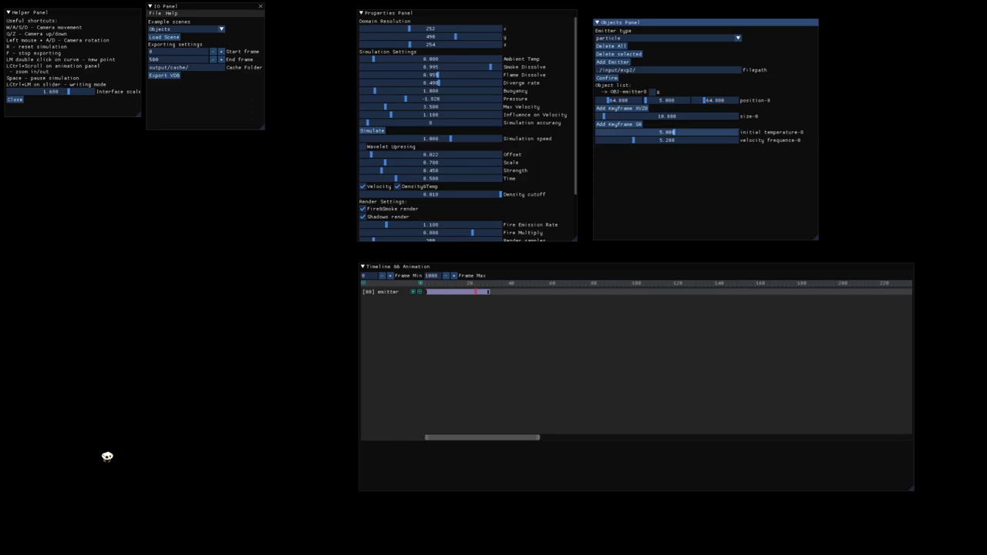
left_click(608, 78)
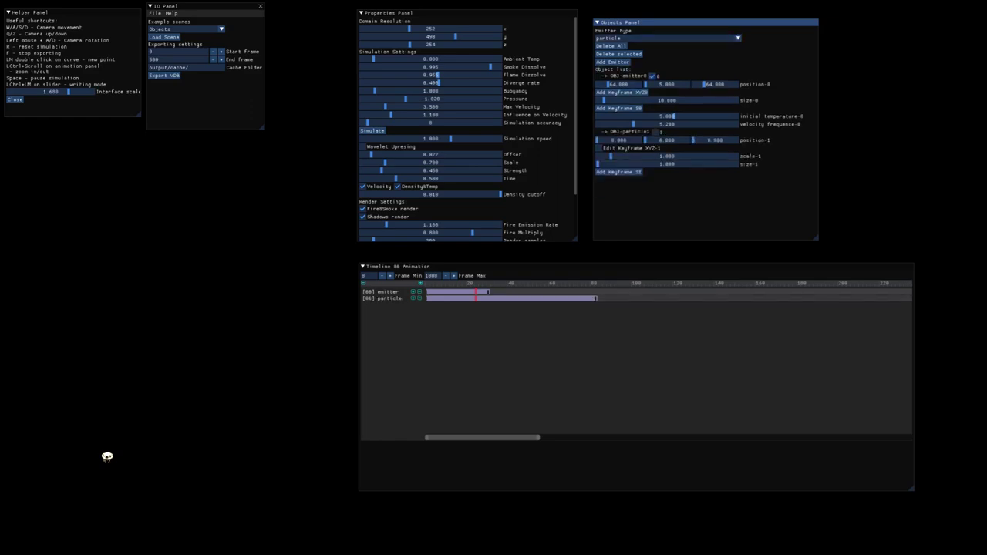
left_click(618, 54)
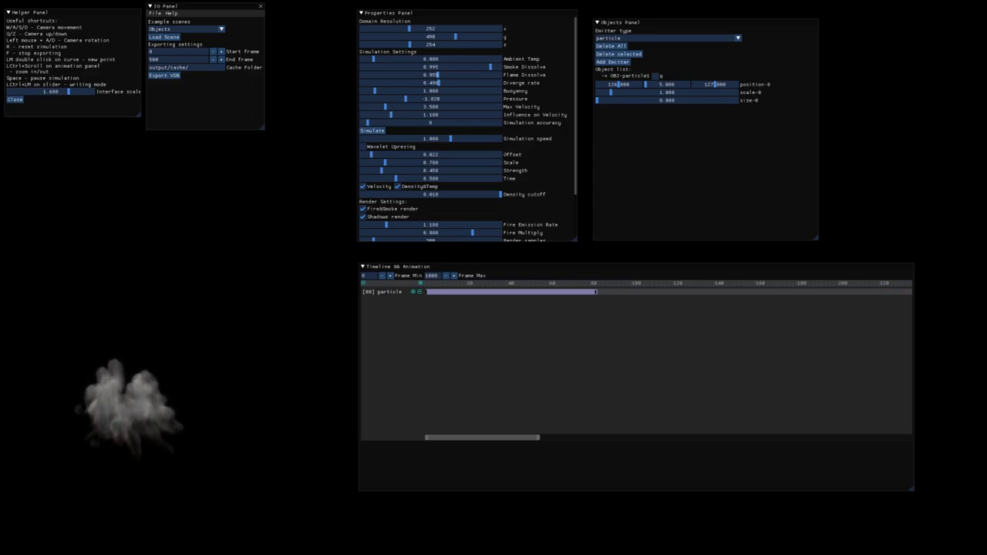
key("space")
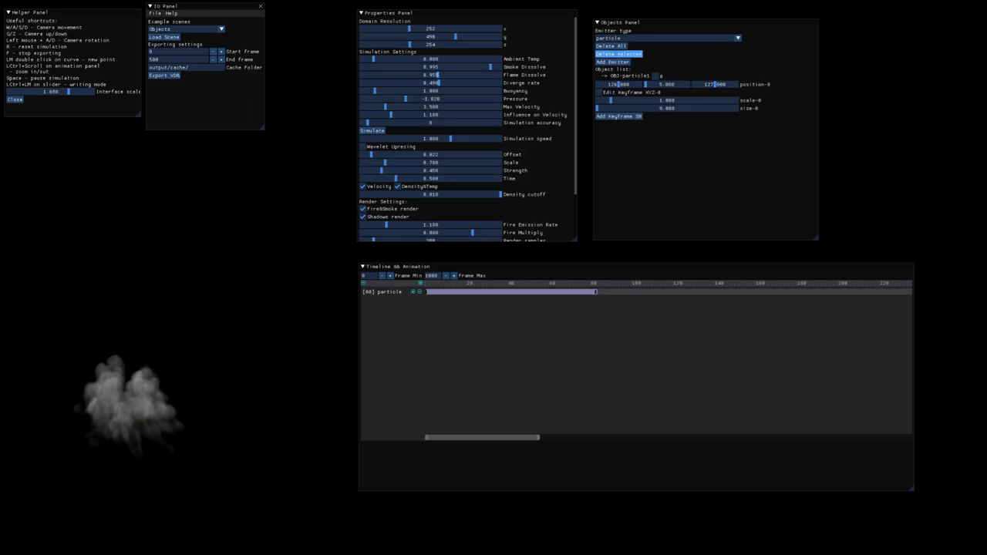
Add a second particle object from ./input/exp3/ and restart the simulation
left_click(613, 62)
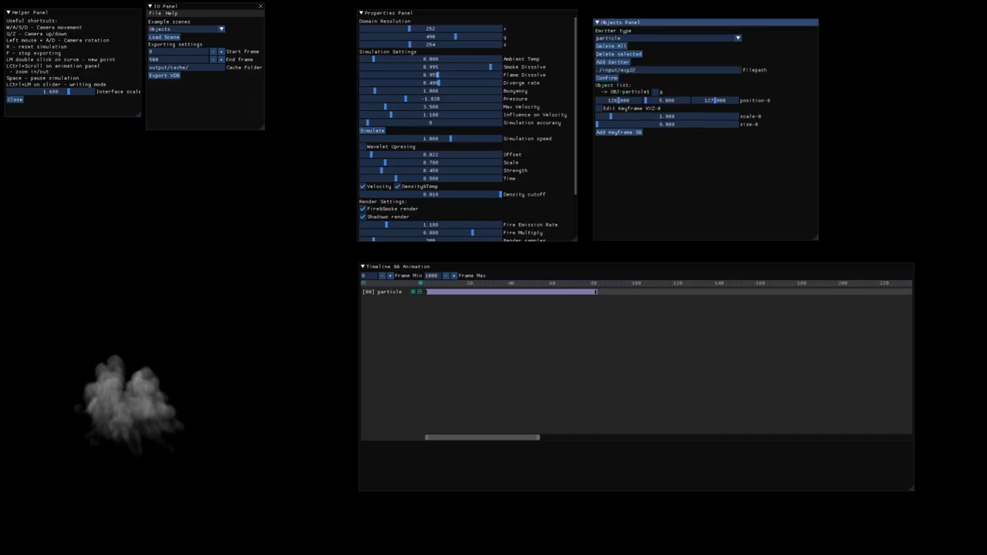
key("BackSpace")
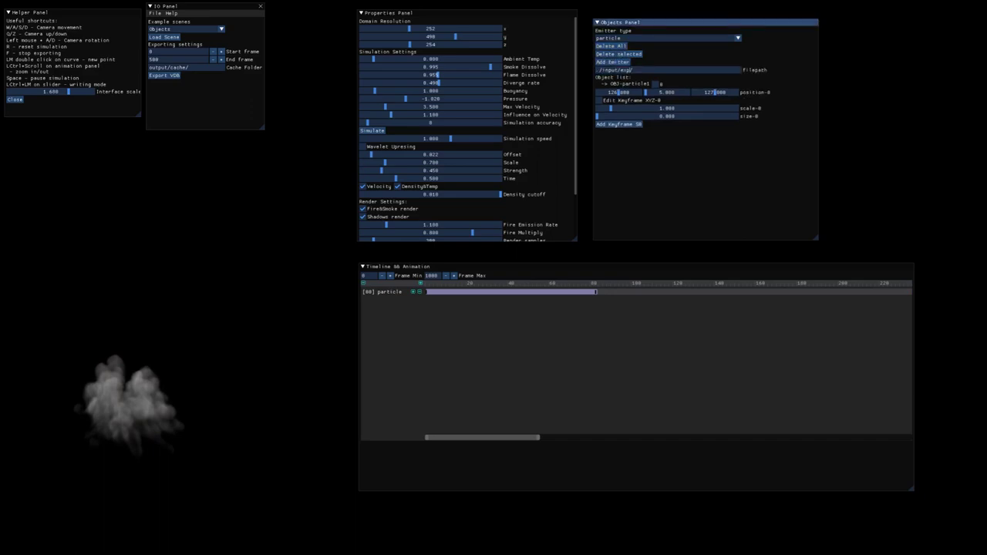
key("BackSpace")
type("3/")
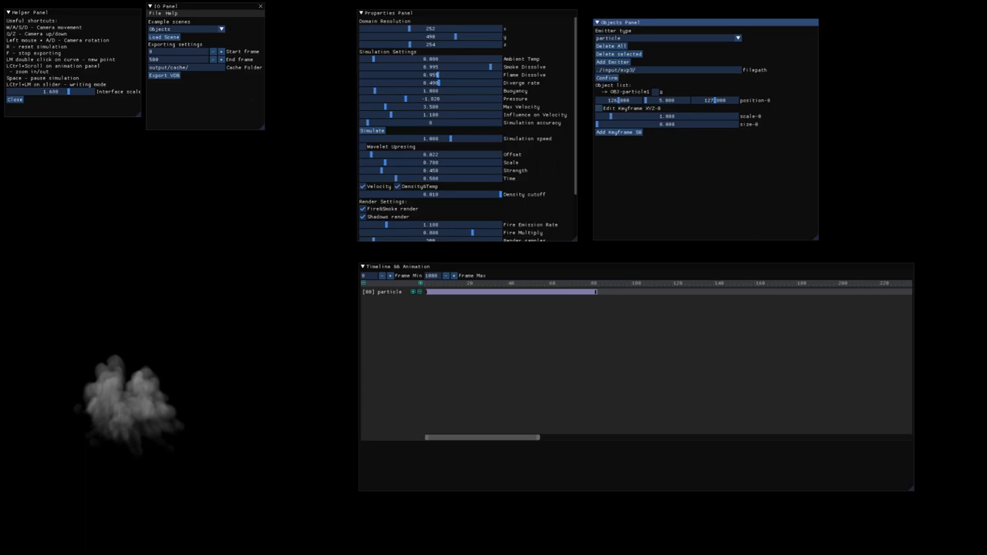
key("BackSpace")
key("BackSpace")
key("BackSpace")
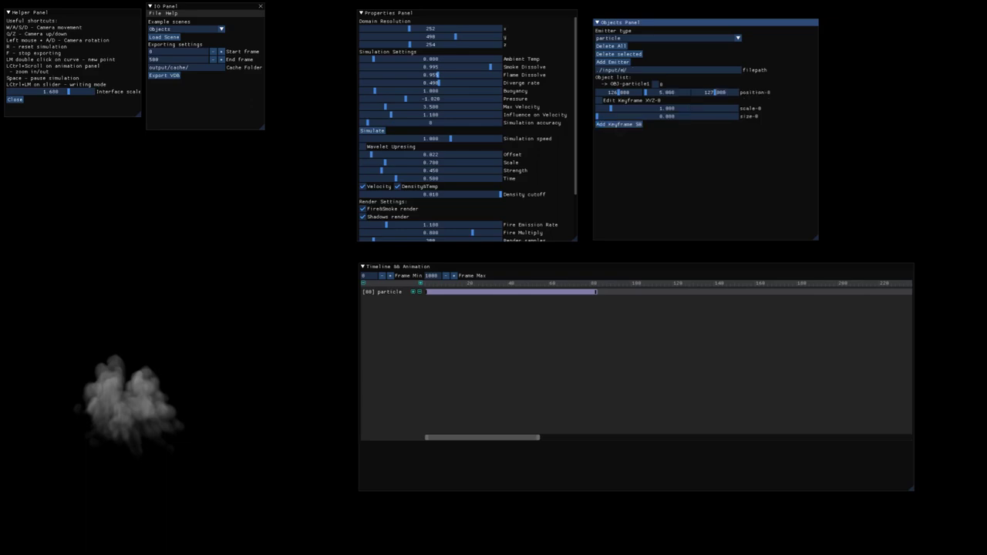
type("3")
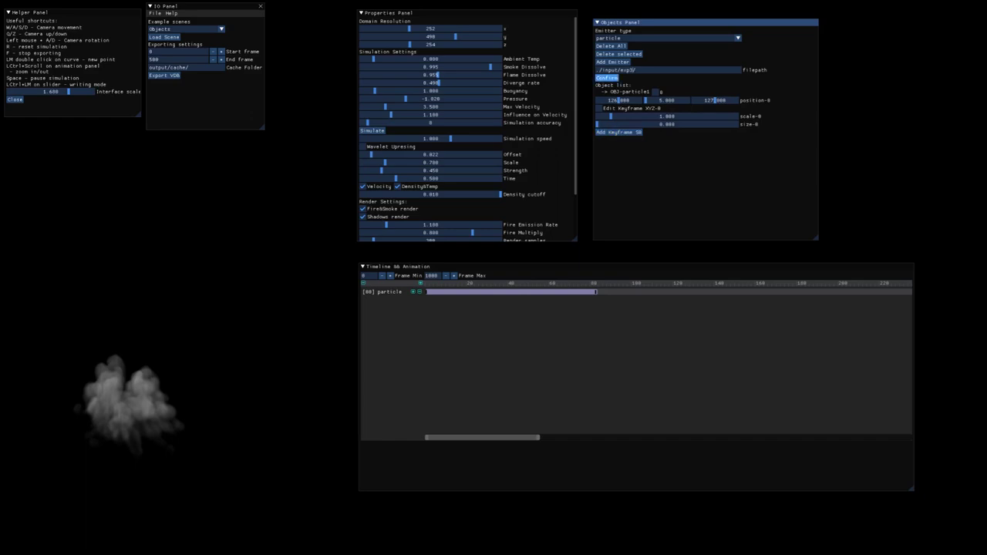
left_click(607, 78)
key("r")
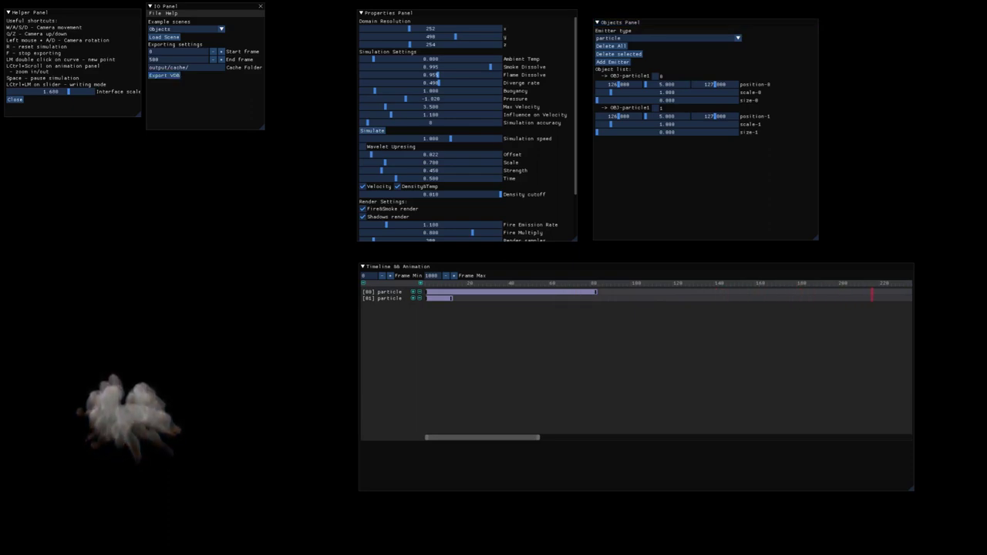
Raise the second particle object's scale to about 4.42 while replaying the simulation
key("space")
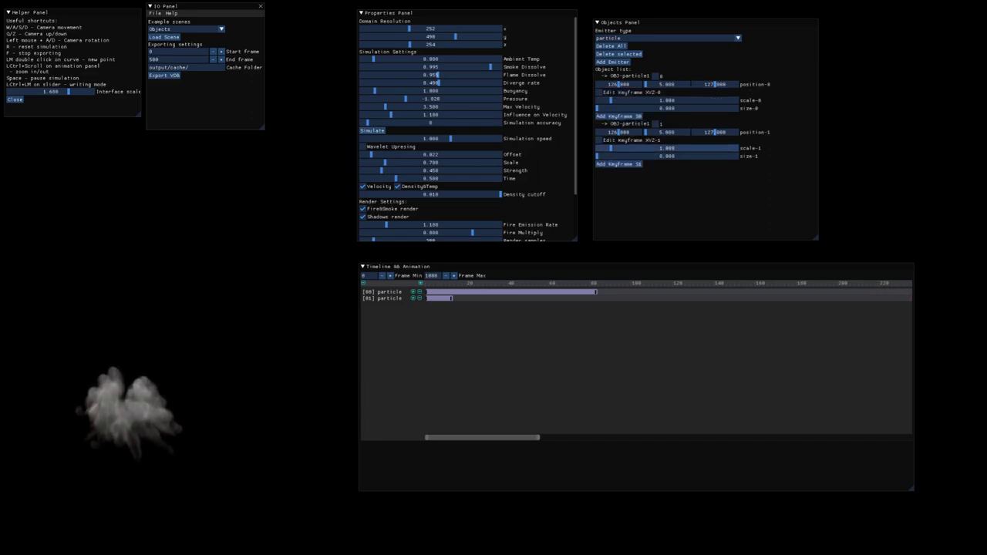
left_click_drag(611, 148, 635, 148)
key("space")
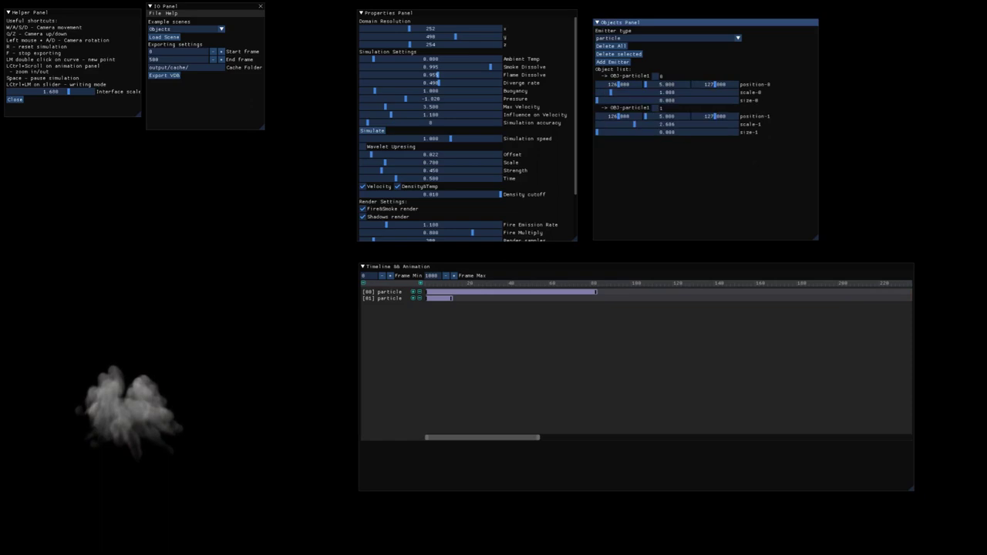
key("r")
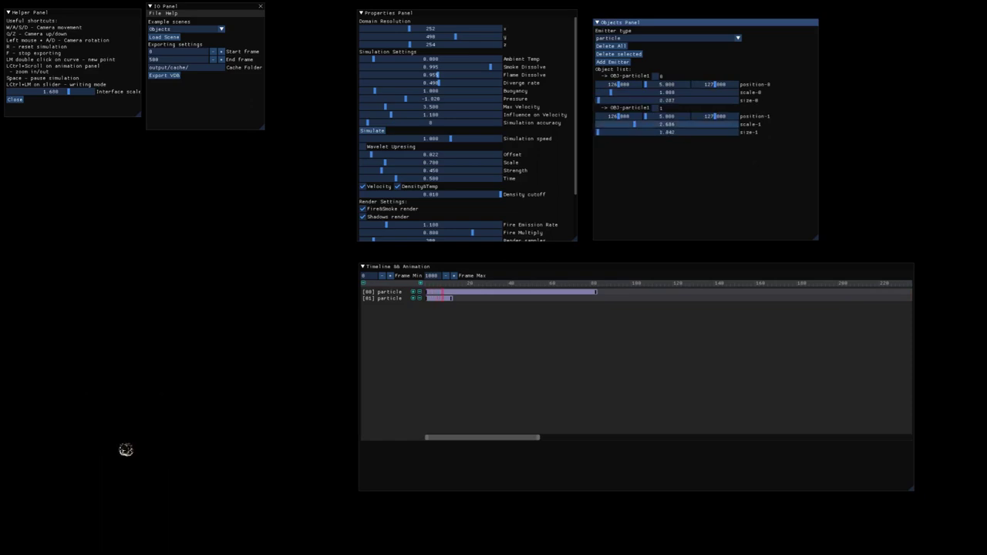
left_click_drag(635, 124, 643, 124)
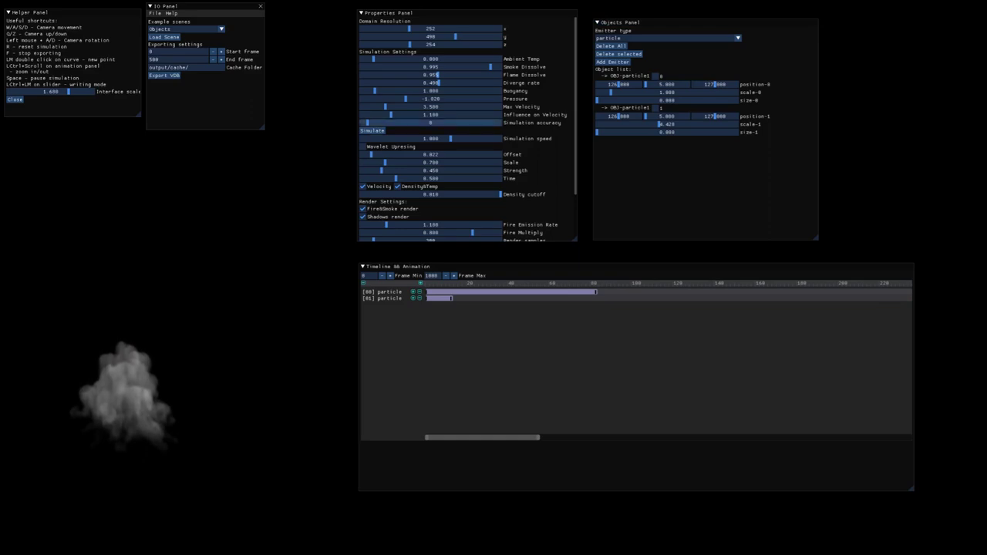
Set the simulation accuracy to 46, rerun the simulation from the start and pause it
left_click(403, 123)
key("r")
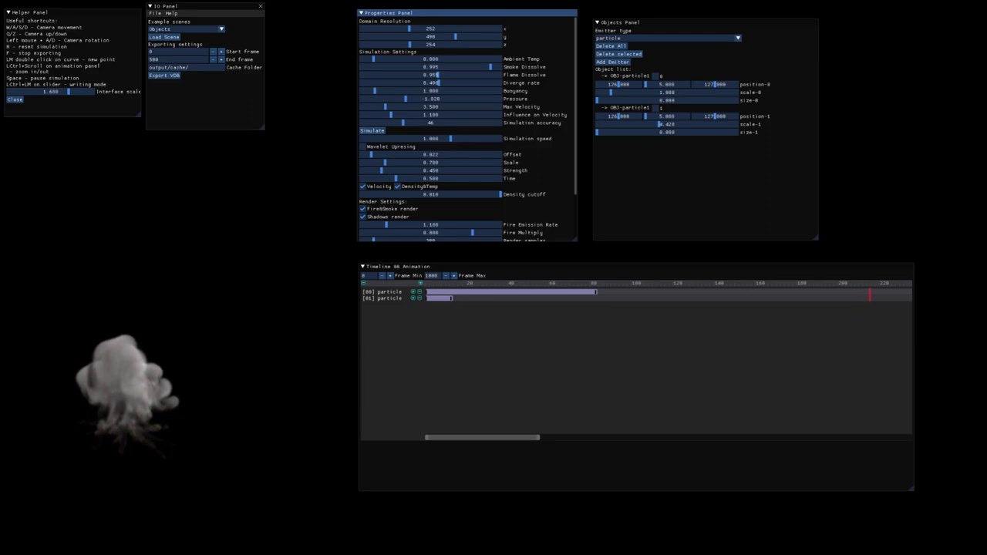
key("space")
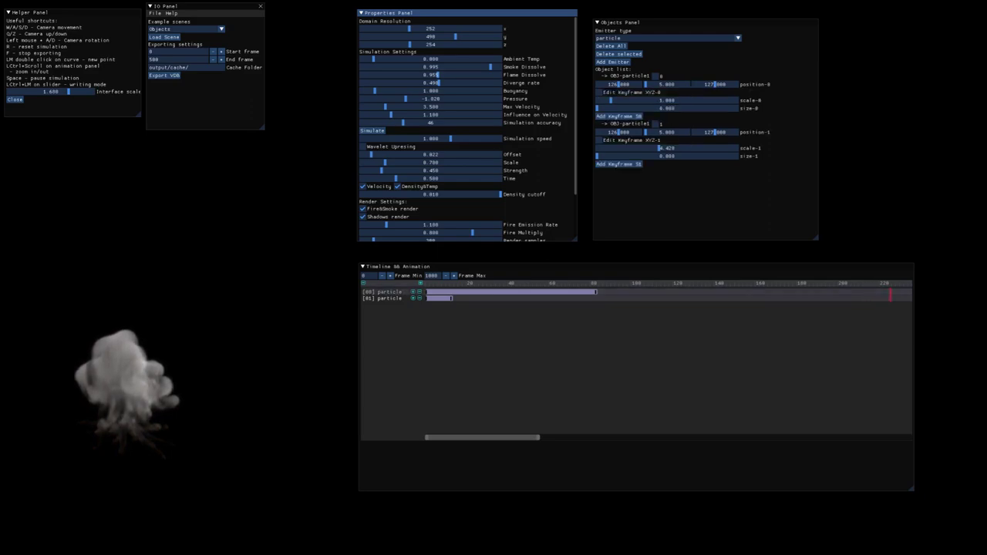
Delete the first particle track from the timeline and duplicate the remaining one
left_click(420, 292)
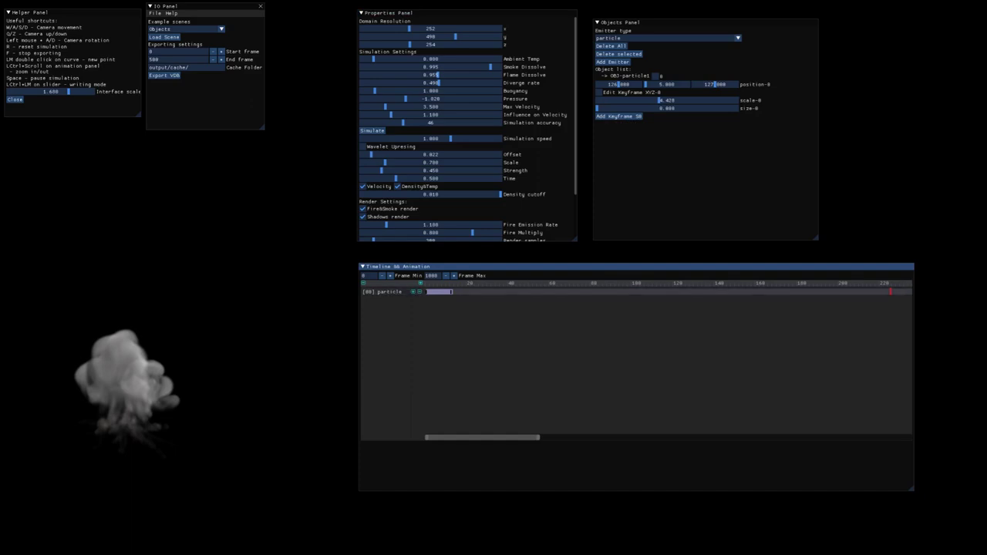
left_click(413, 293)
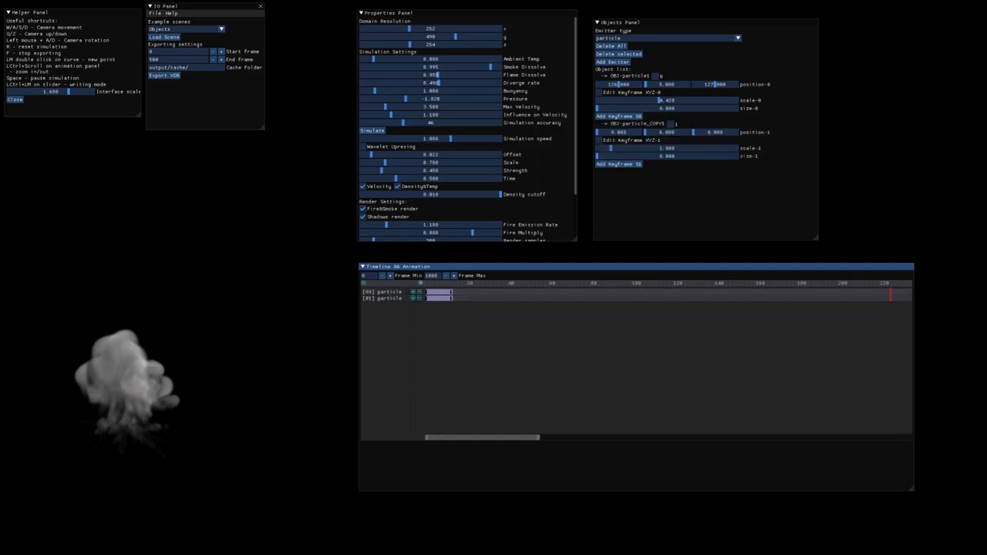
Add a wind object directly from the timeline
left_click(421, 283)
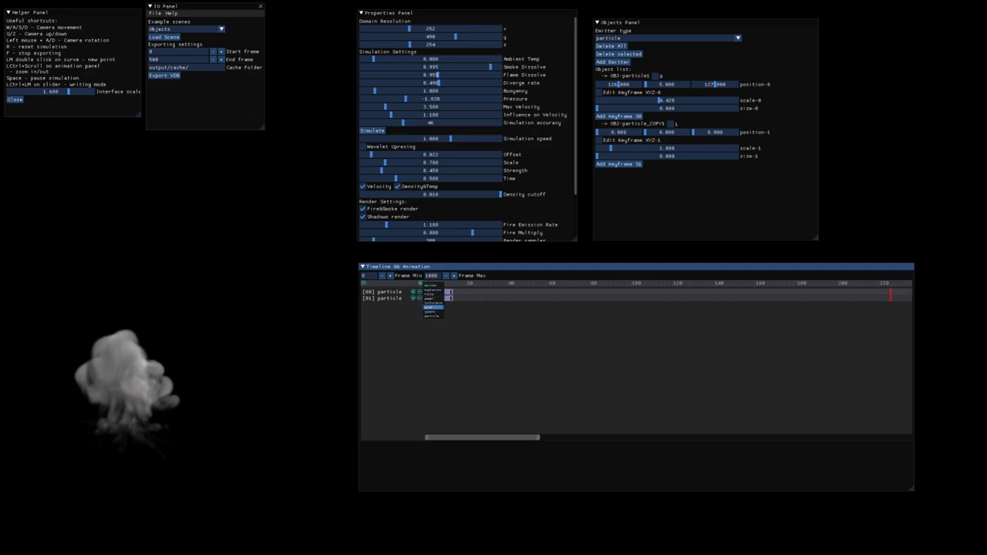
left_click(432, 307)
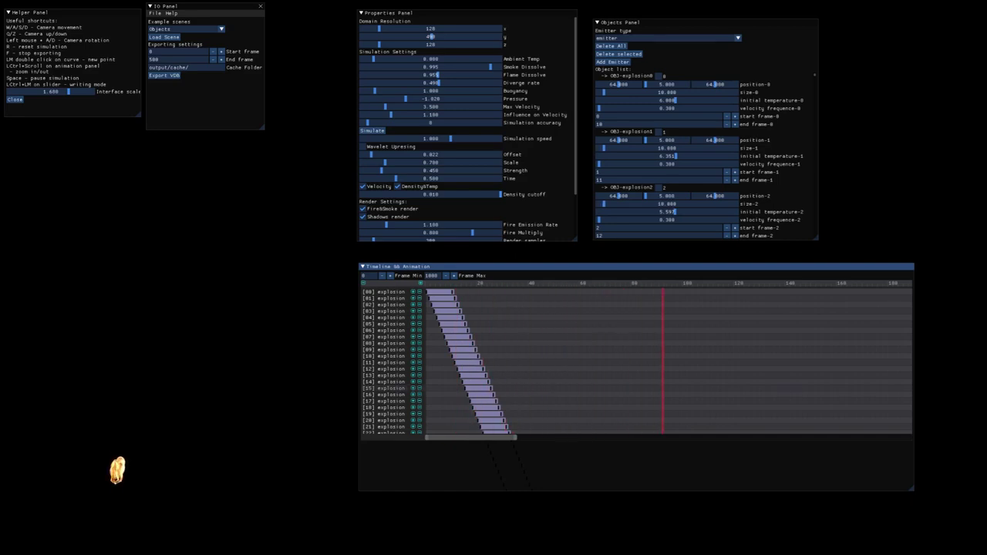
Delete all explosion objects from the scene and add a single object of type emitter
left_click(611, 46)
left_click(641, 45)
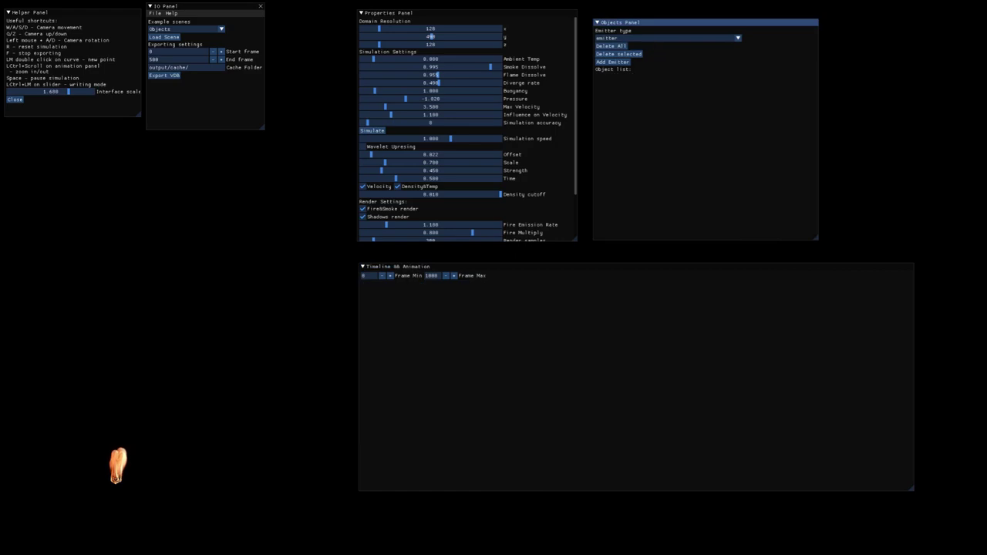
left_click(668, 38)
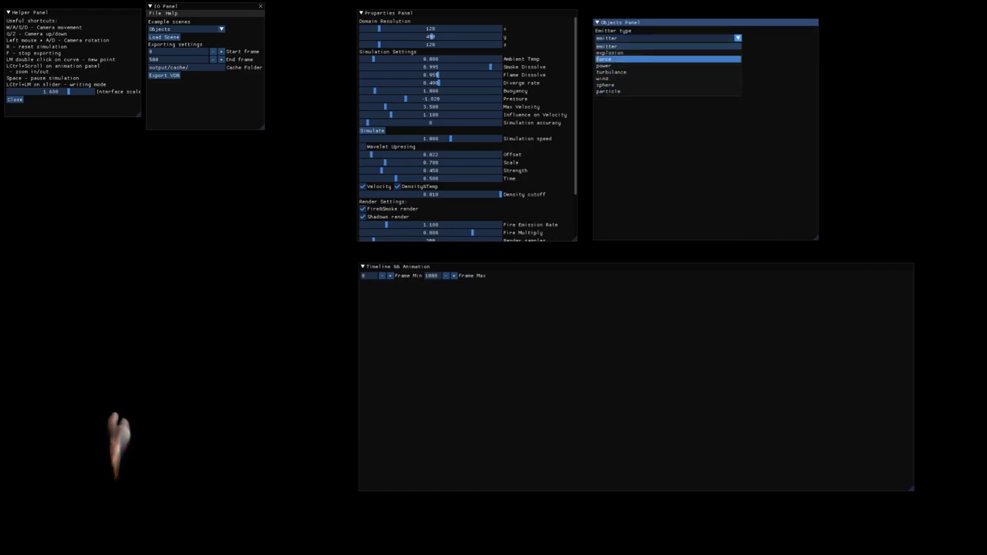
left_click(607, 47)
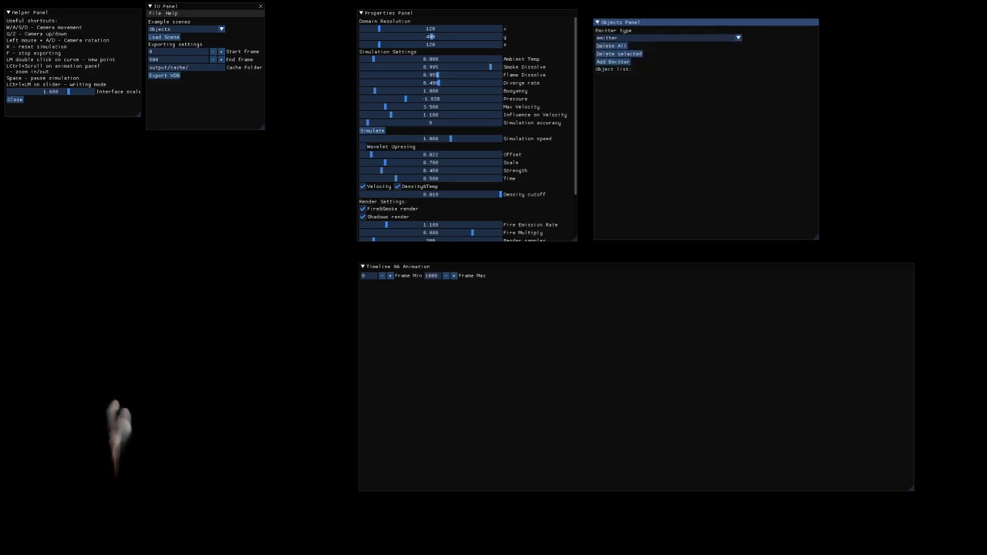
left_click(613, 62)
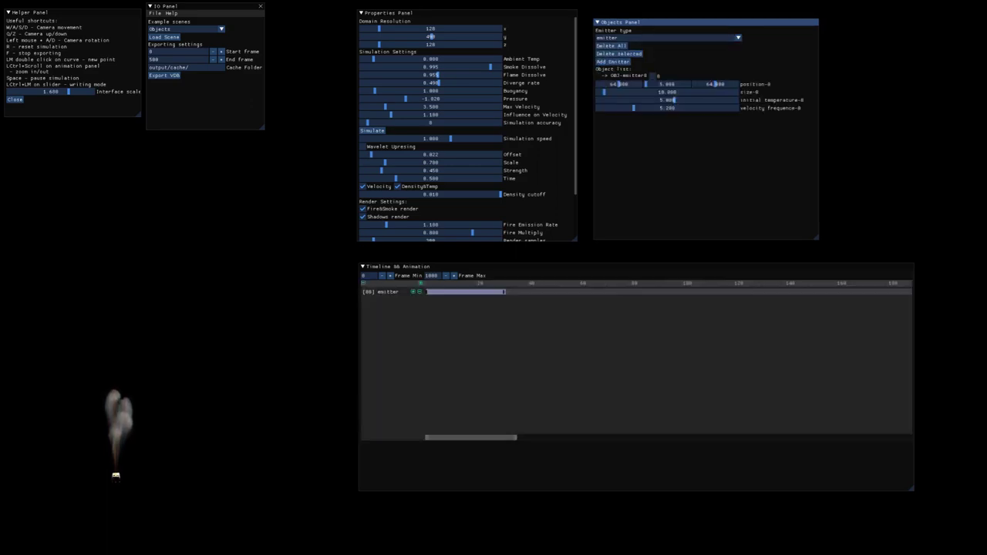
Add a power force field to the scene alongside the emitter
left_click(667, 37)
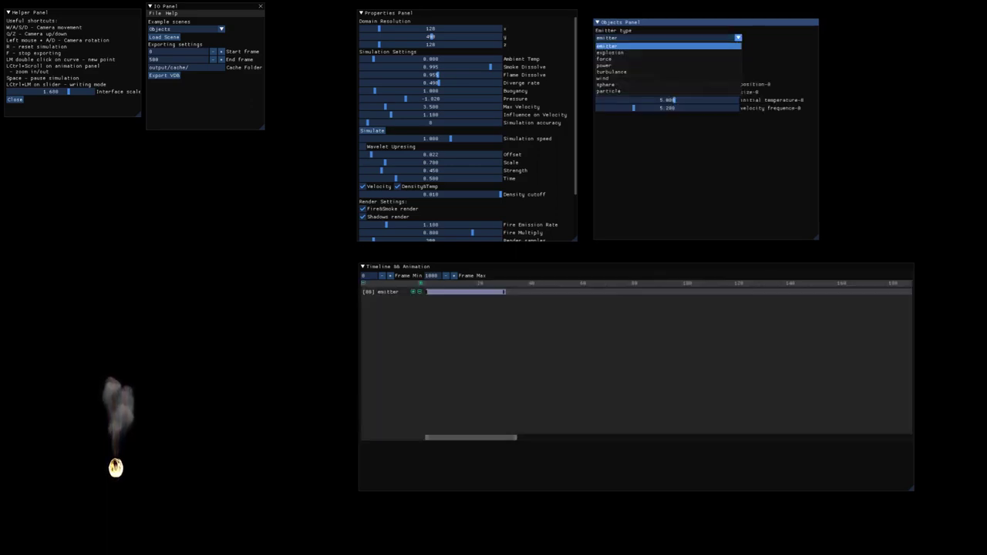
left_click(625, 66)
left_click(617, 62)
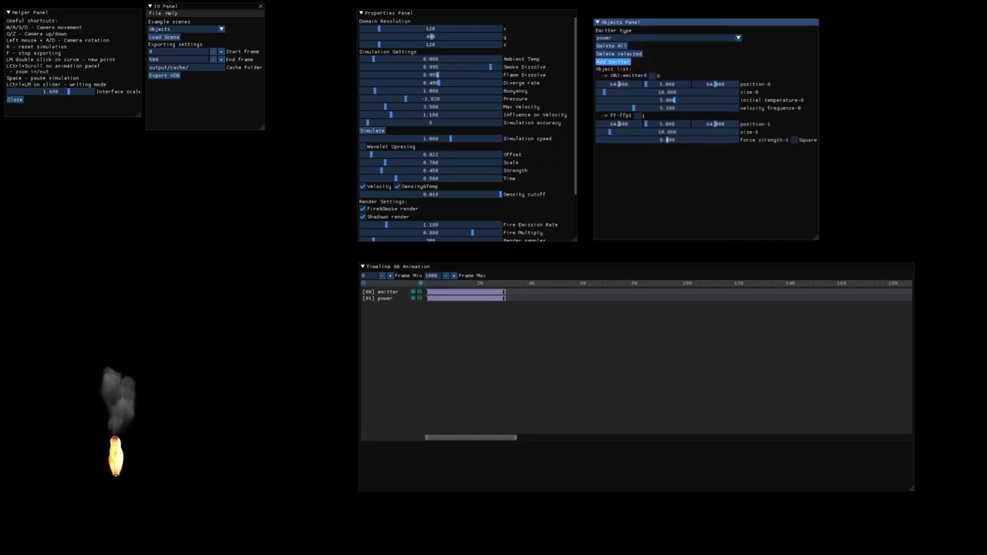
Add a force object and a turbulence object to the scene alongside the emitter and power field
left_click(624, 37)
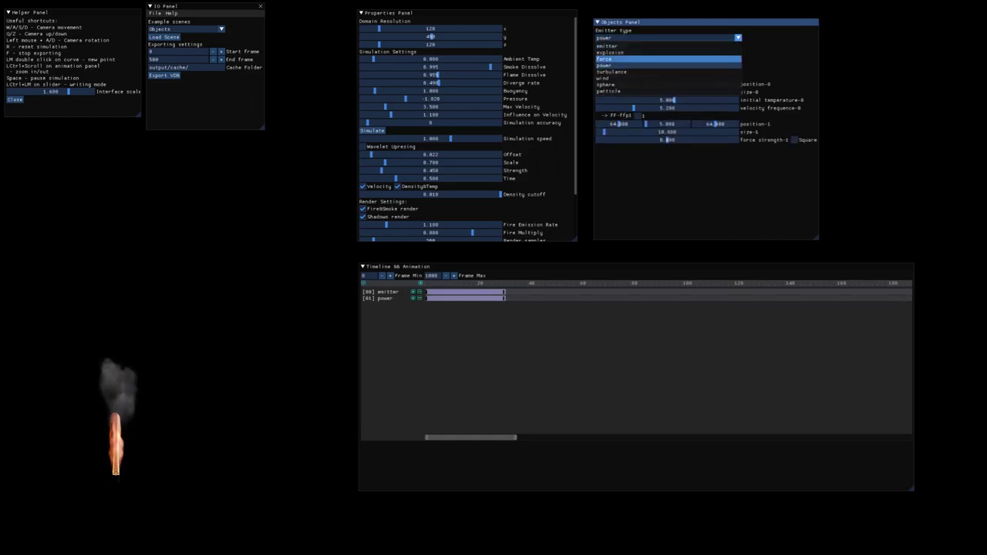
left_click(618, 54)
left_click(613, 61)
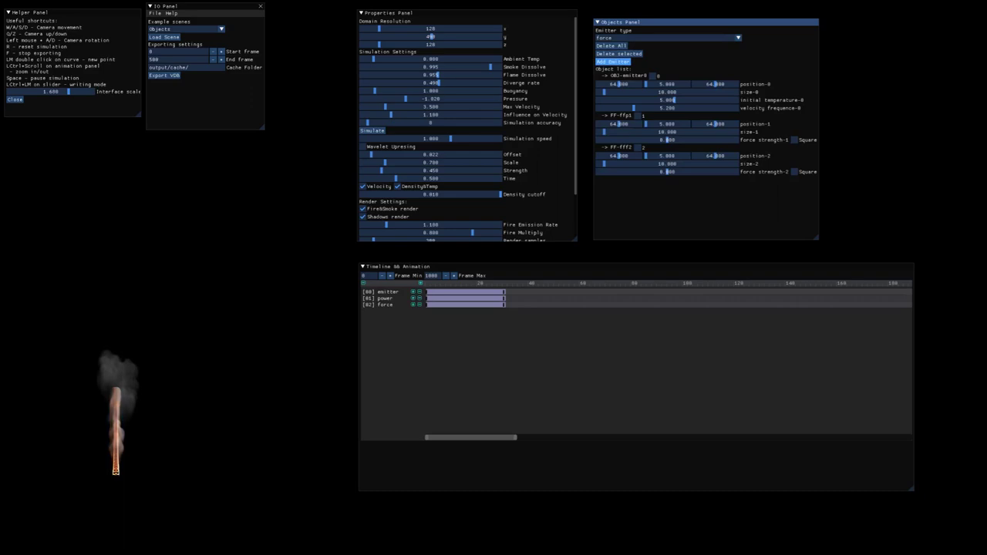
left_click(667, 37)
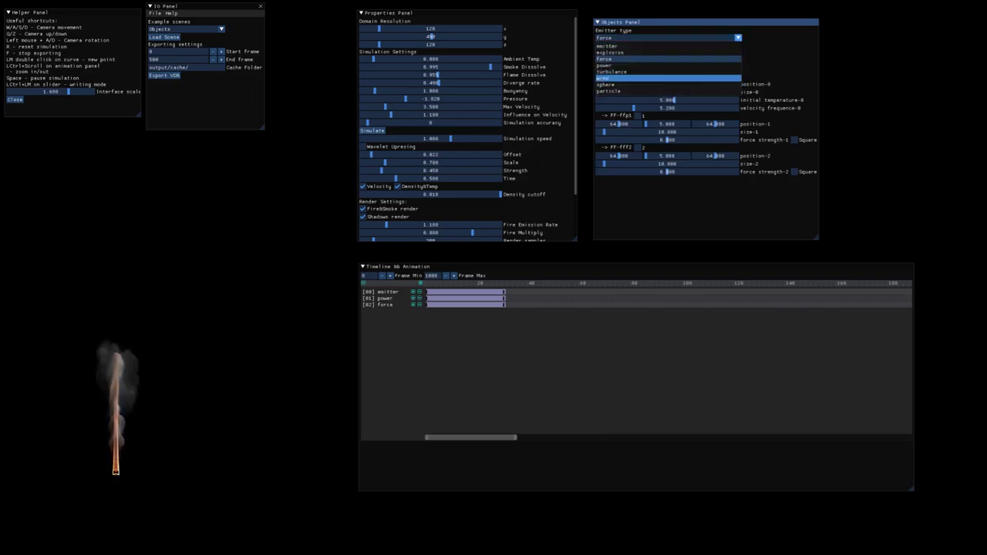
left_click(612, 72)
left_click(613, 62)
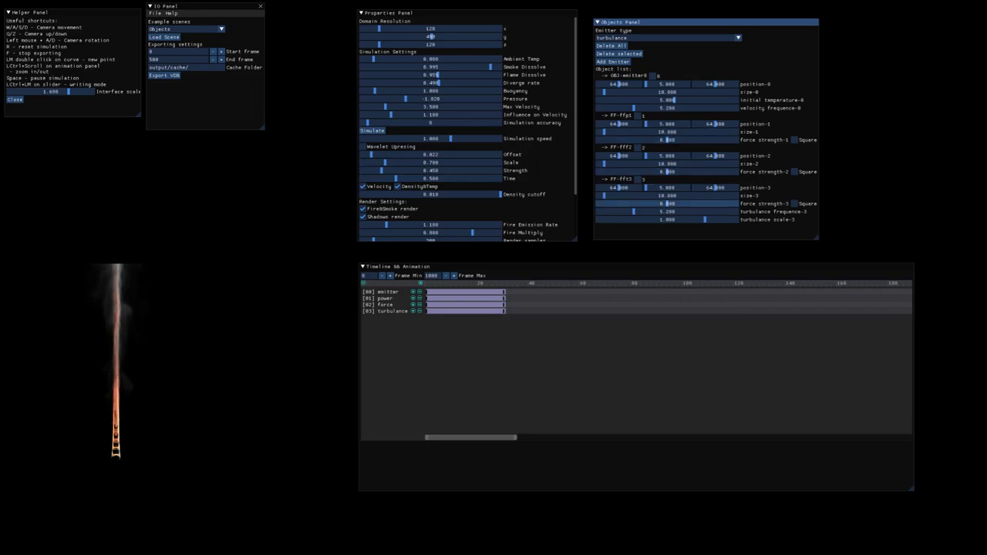
Raise the force strength of both the power field and the force field to about 36.8
left_click(693, 172)
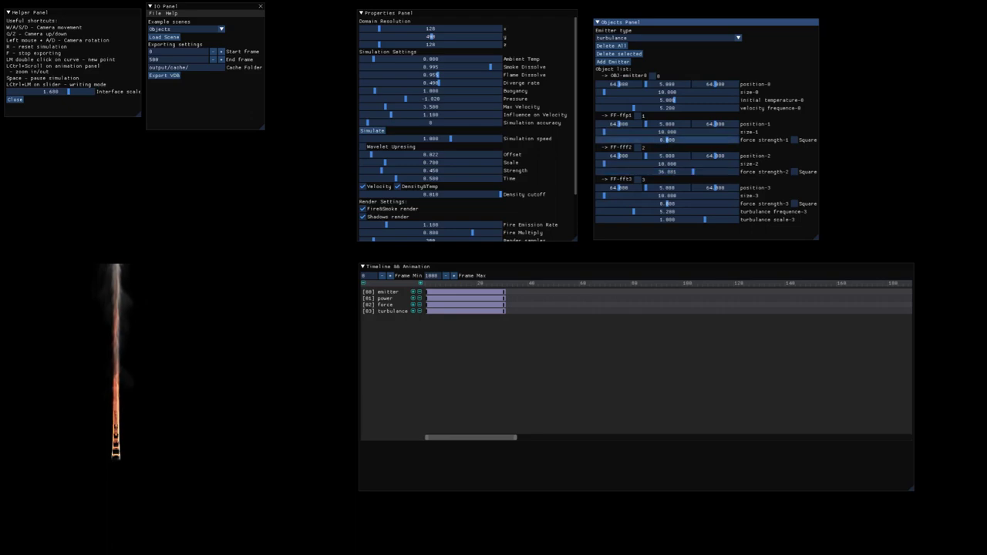
left_click_drag(687, 141, 693, 140)
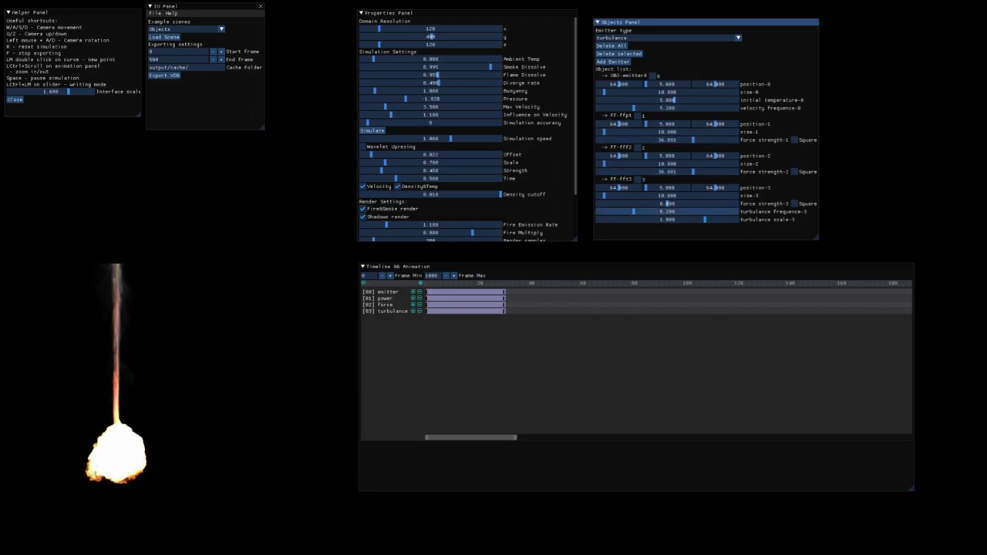
left_click(679, 251)
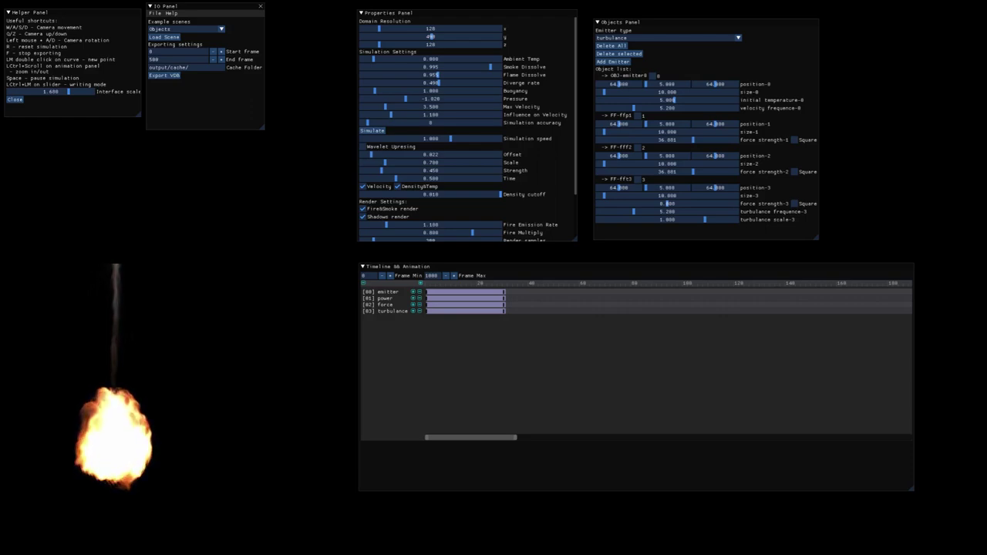
Reset the simulation and load the Objects example scene
key("r")
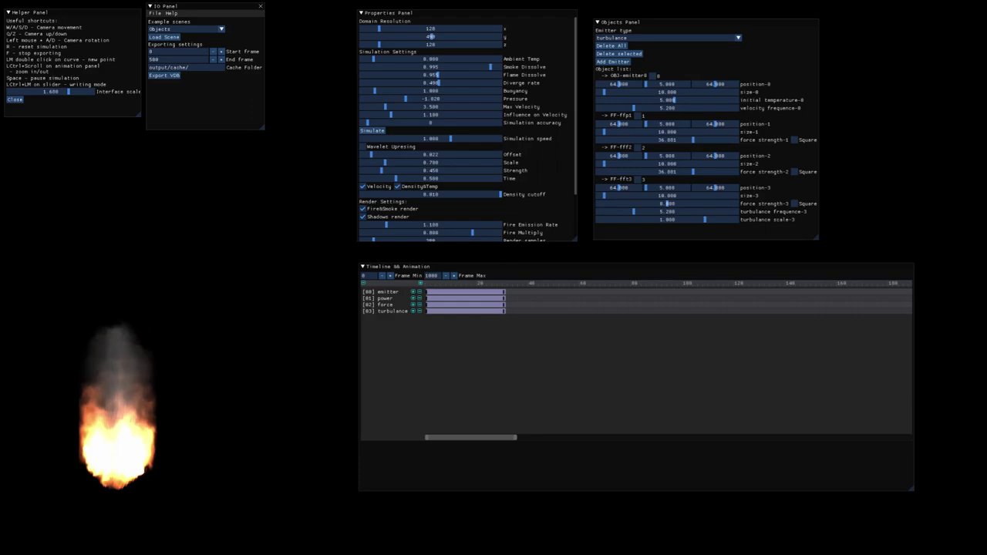
key("r")
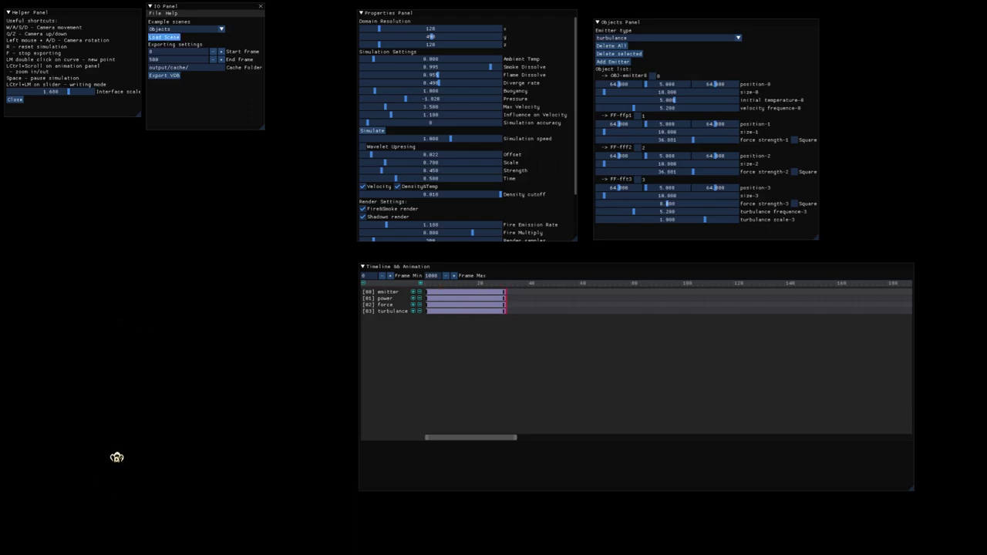
left_click(164, 37)
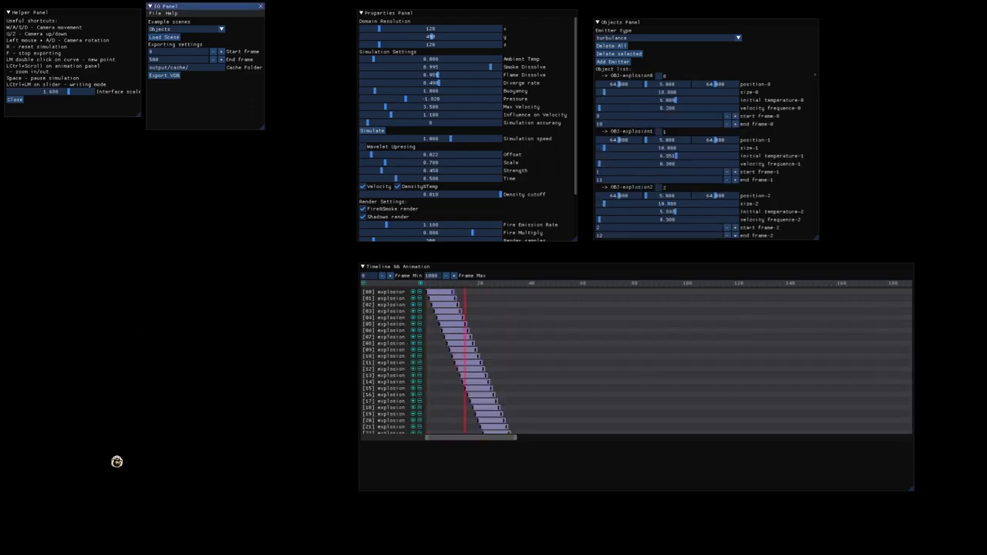